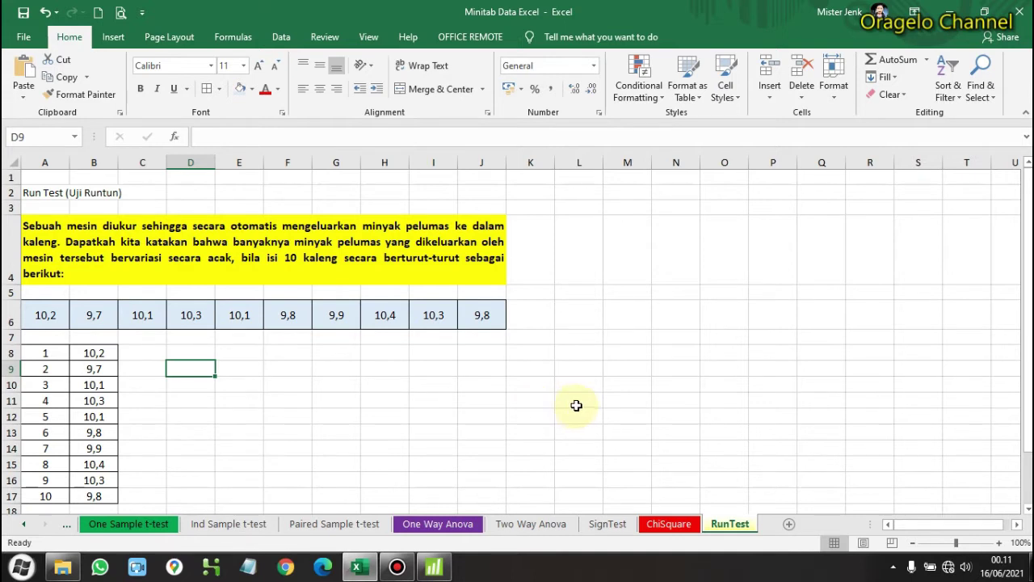
- Enlarge the yellow problem statement in A4 to font size 14 and increase the height of row 4 to fit the text
{"action": "left_click", "coordinate": [103, 254]}
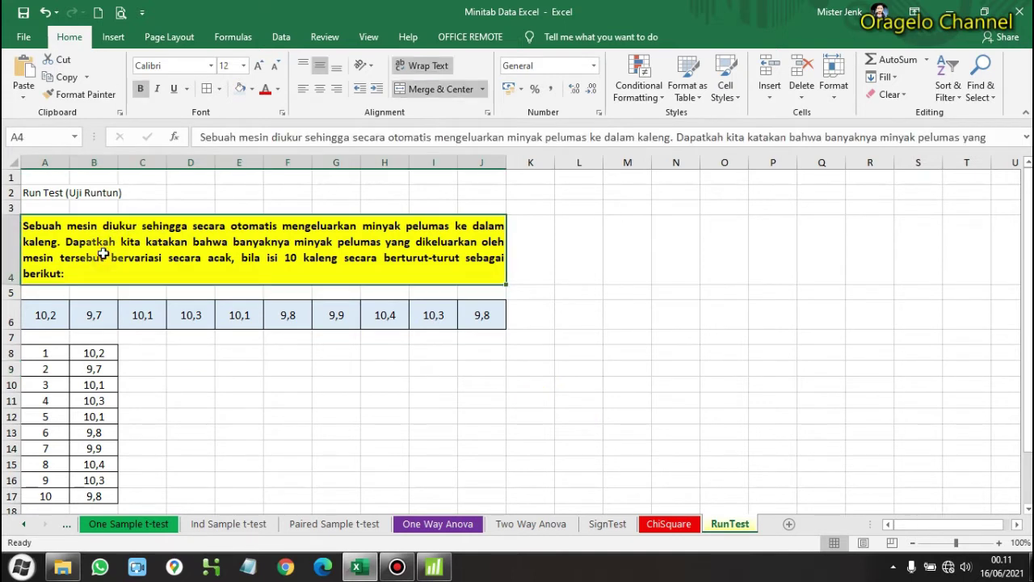
{"action": "left_click", "coordinate": [259, 68]}
{"action": "left_click", "coordinate": [259, 69]}
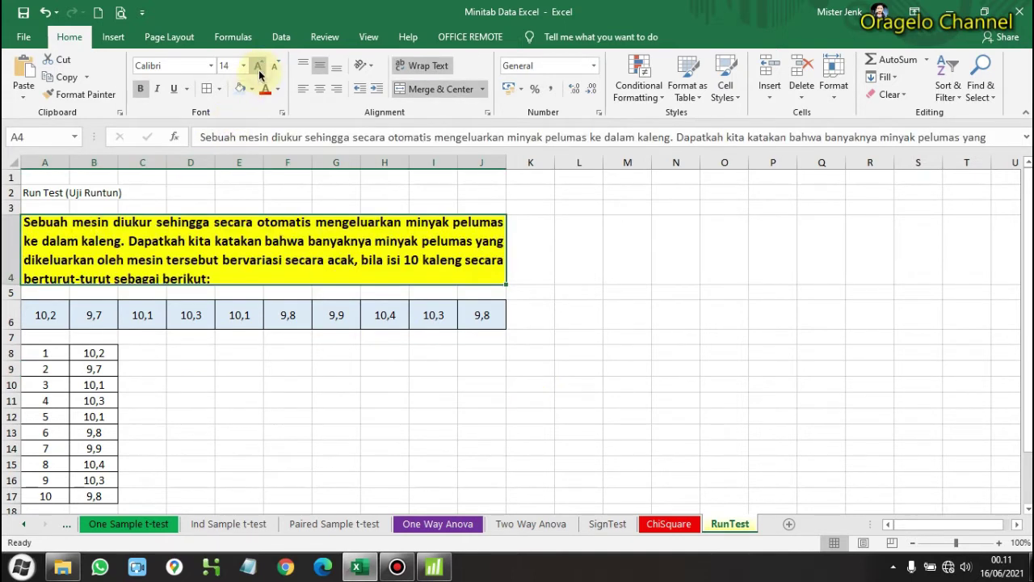
{"action": "left_click_drag", "start_coordinate": [23, 289], "coordinate": [23, 297]}
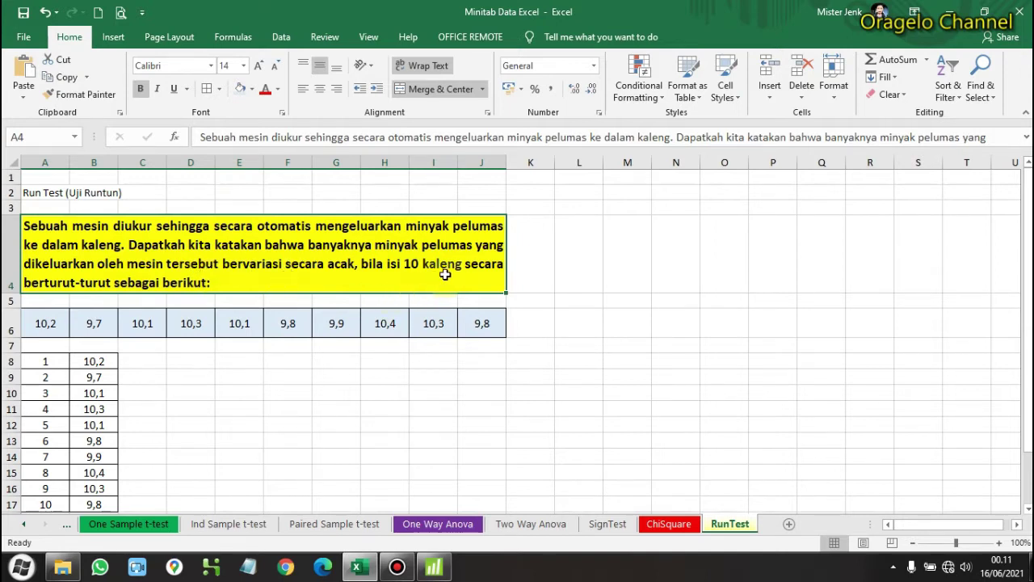
- Review the ten can-fill measurements one by one in A6:J6 and their vertical listing in B8:B17
{"action": "left_click", "coordinate": [32, 331]}
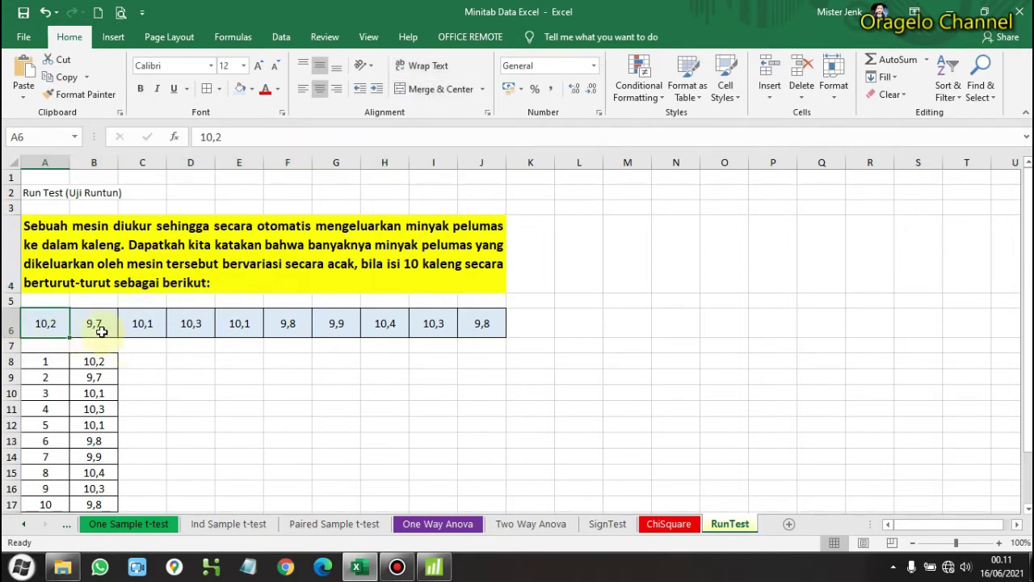
{"action": "left_click", "coordinate": [101, 327]}
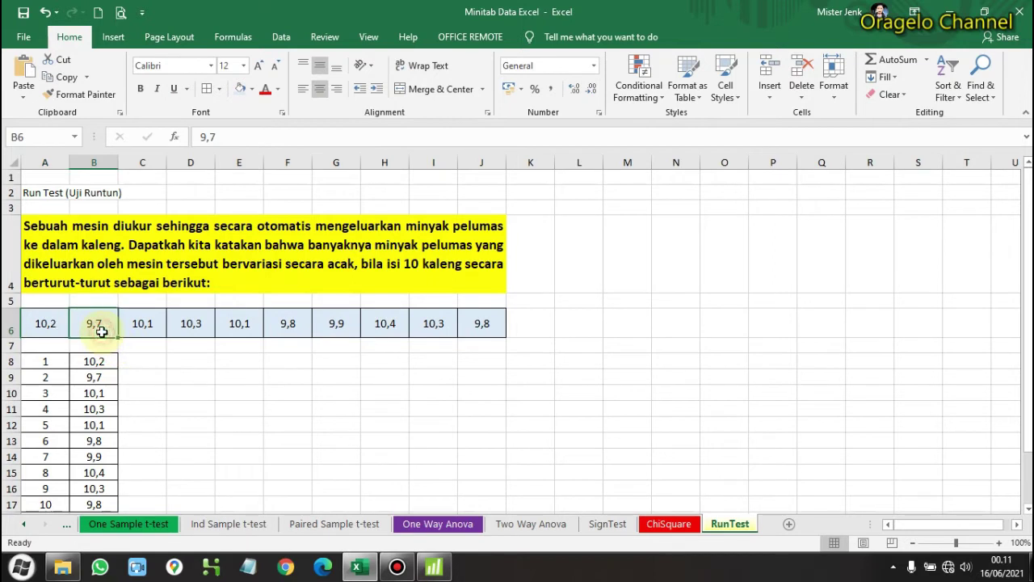
{"action": "left_click", "coordinate": [155, 333]}
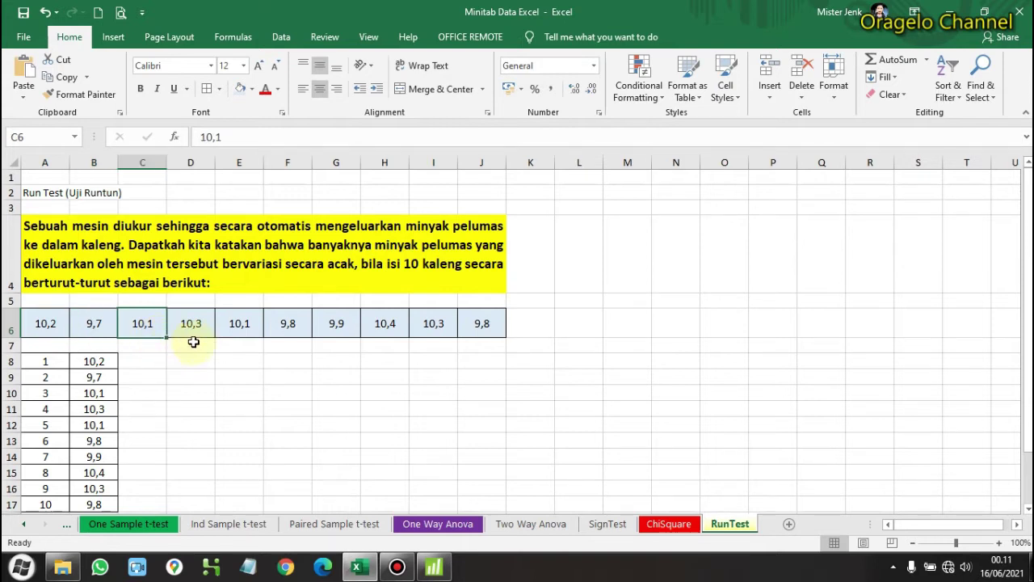
{"action": "left_click", "coordinate": [194, 329]}
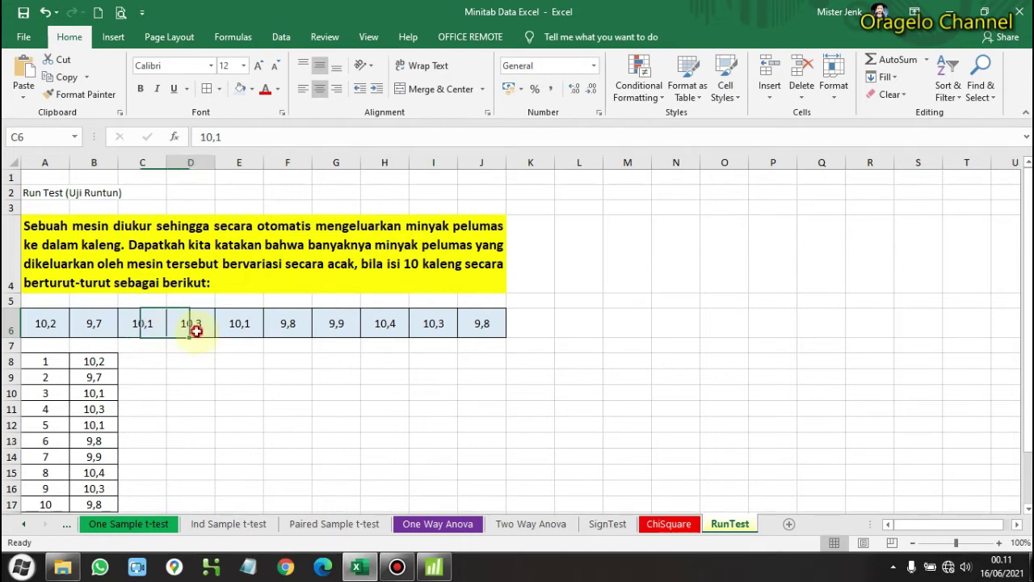
{"action": "left_click", "coordinate": [243, 327]}
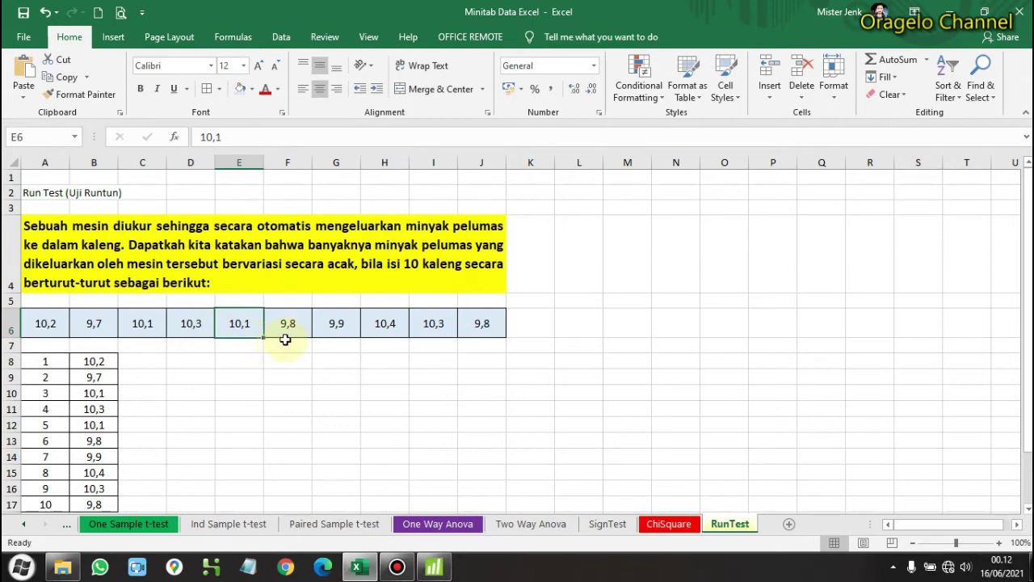
{"action": "left_click", "coordinate": [287, 327]}
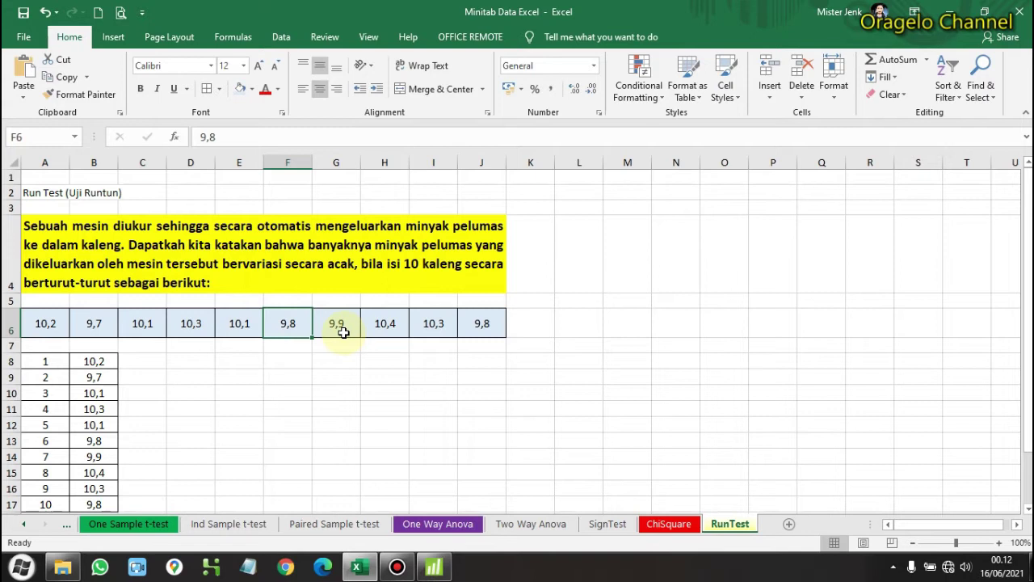
{"action": "left_click", "coordinate": [342, 333]}
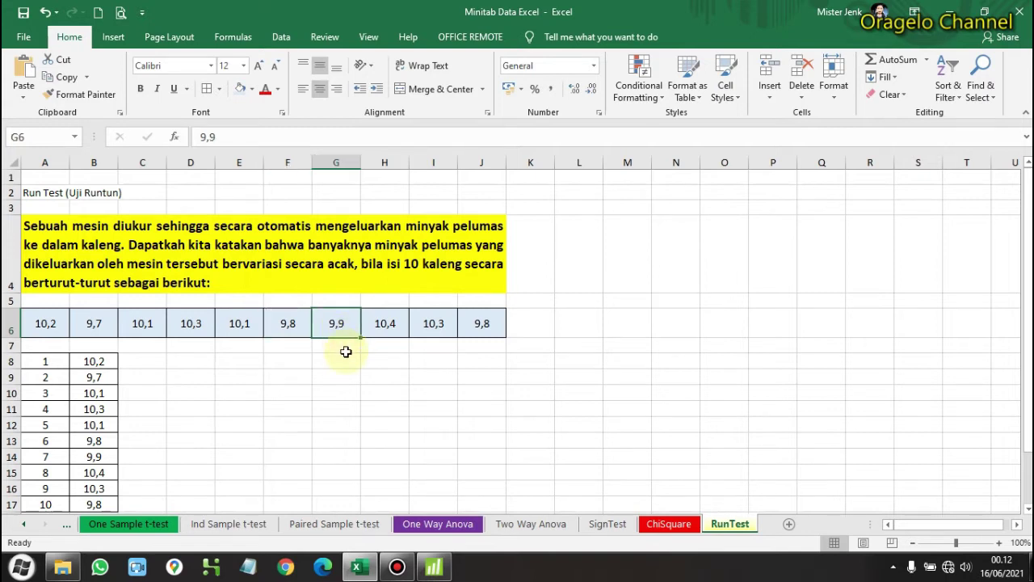
{"action": "left_click", "coordinate": [391, 333]}
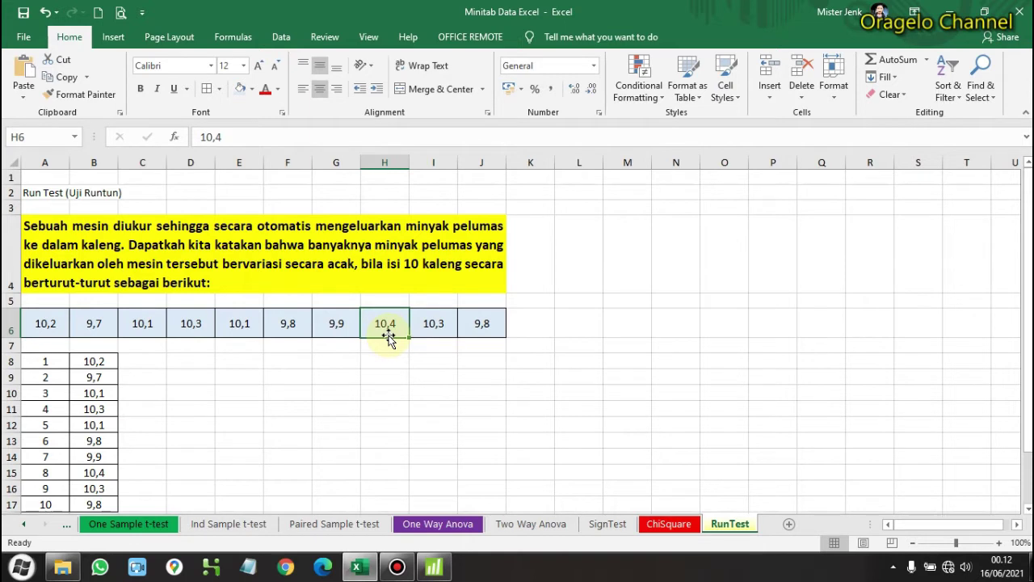
{"action": "left_click", "coordinate": [437, 325]}
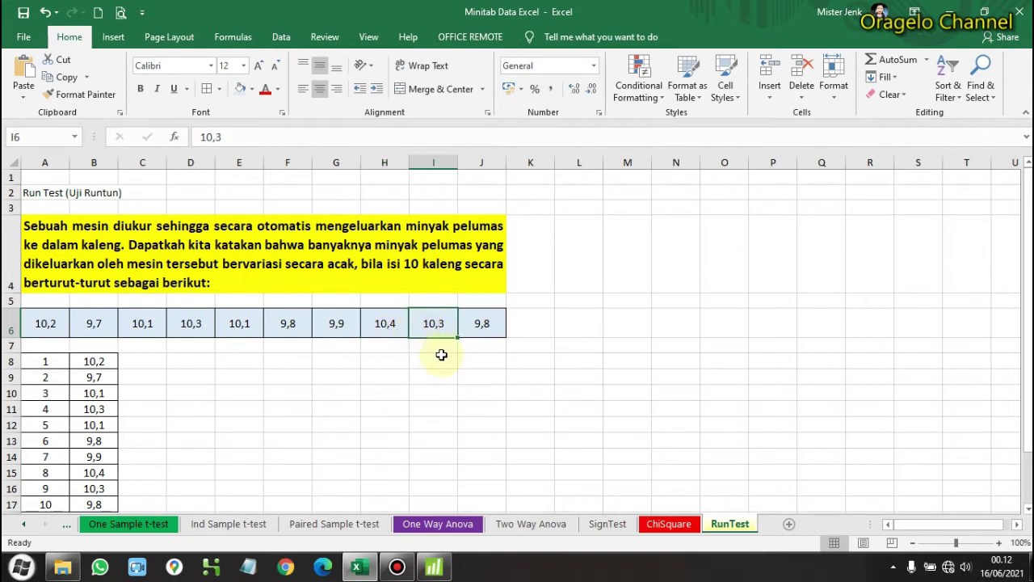
{"action": "left_click", "coordinate": [478, 335]}
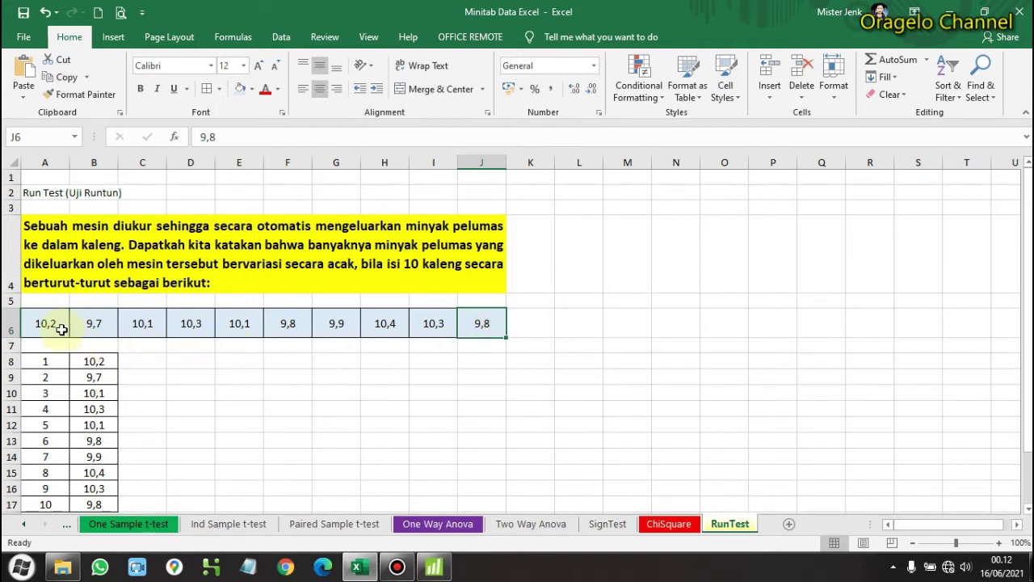
{"action": "left_click_drag", "start_coordinate": [42, 323], "coordinate": [460, 324]}
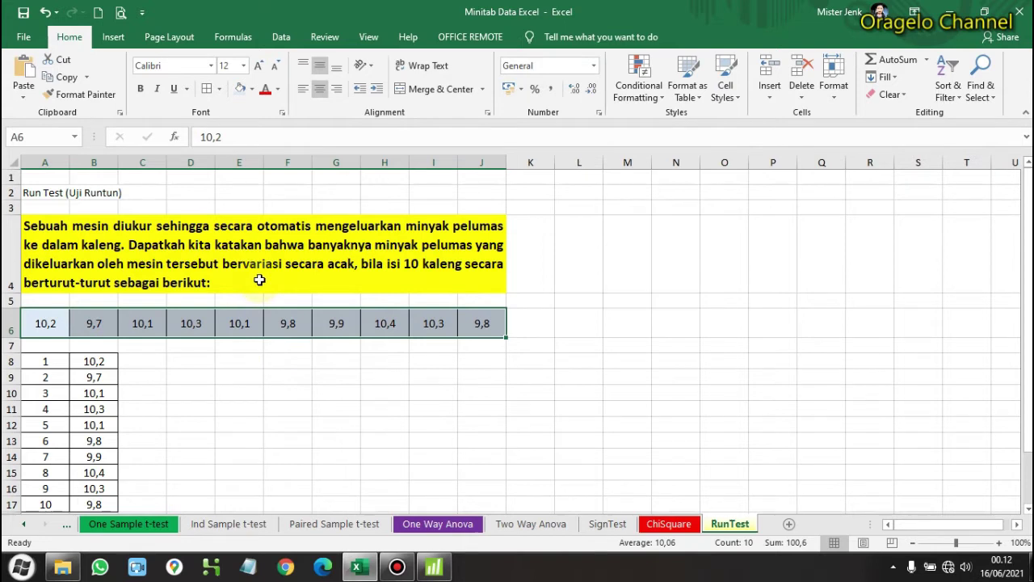
{"action": "left_click", "coordinate": [267, 356]}
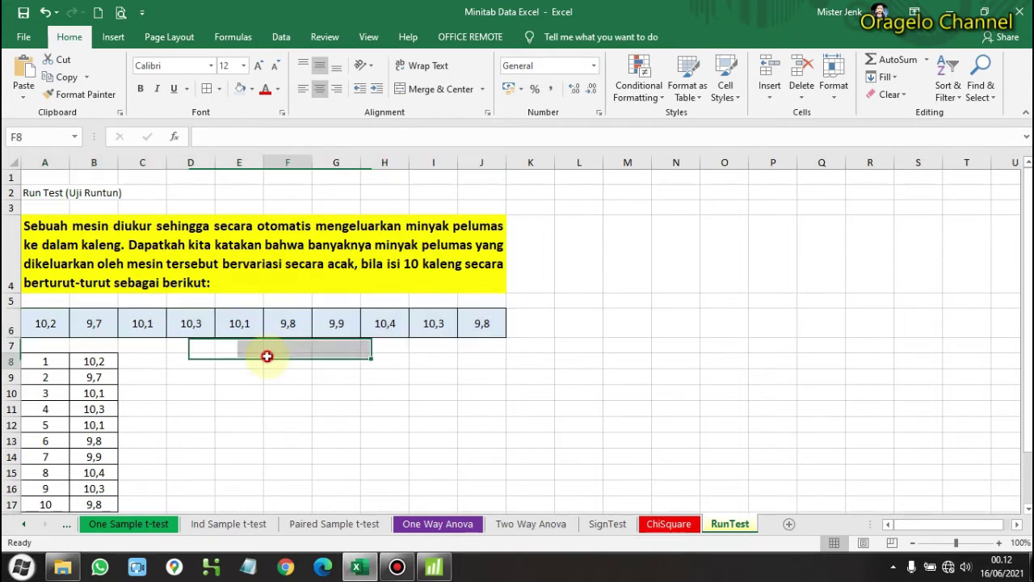
{"action": "scroll", "coordinate": [266, 355], "scroll_direction": "down", "scroll_amount": 1}
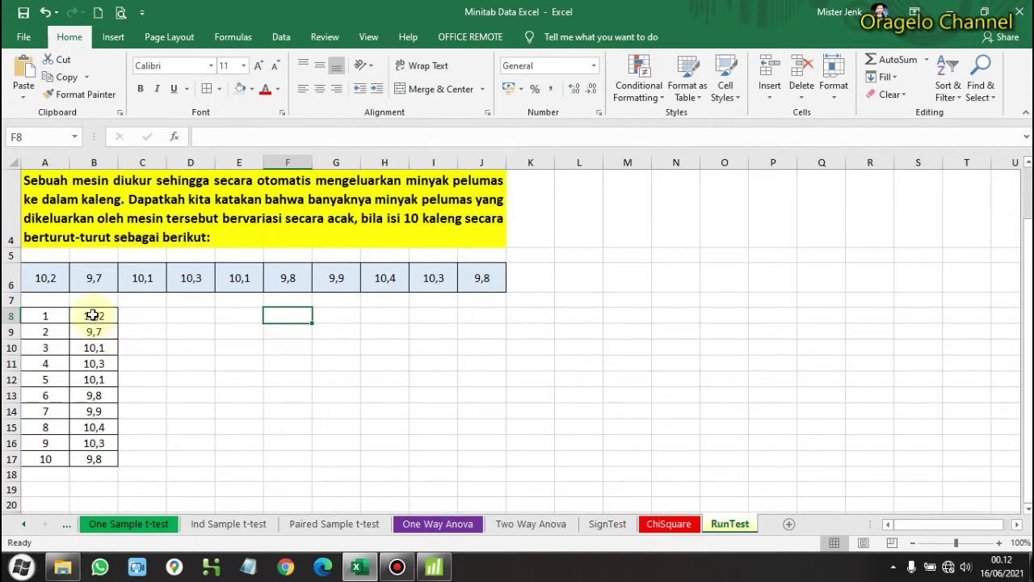
{"action": "left_click_drag", "start_coordinate": [94, 315], "coordinate": [95, 458]}
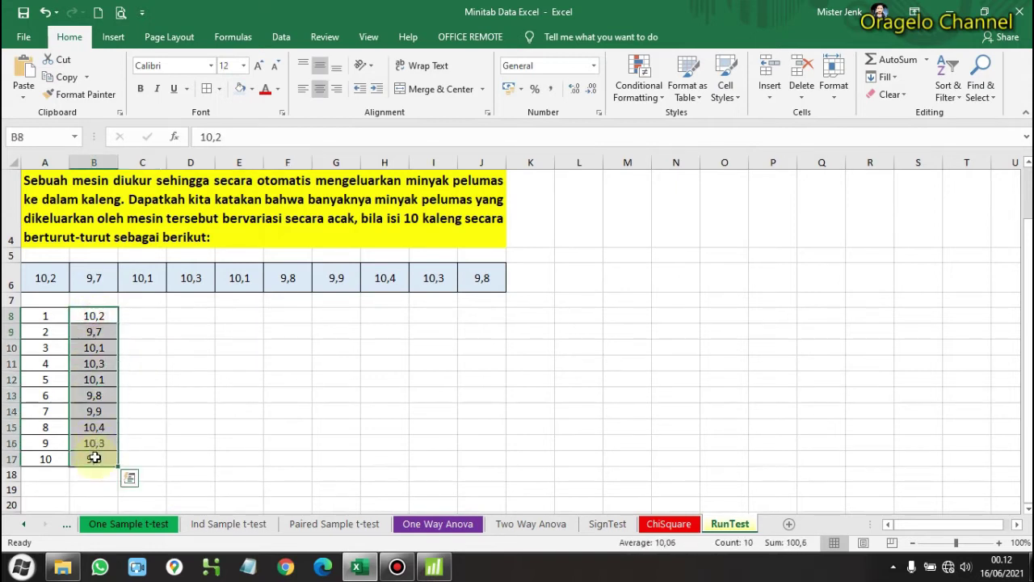
{"action": "left_click", "coordinate": [152, 436]}
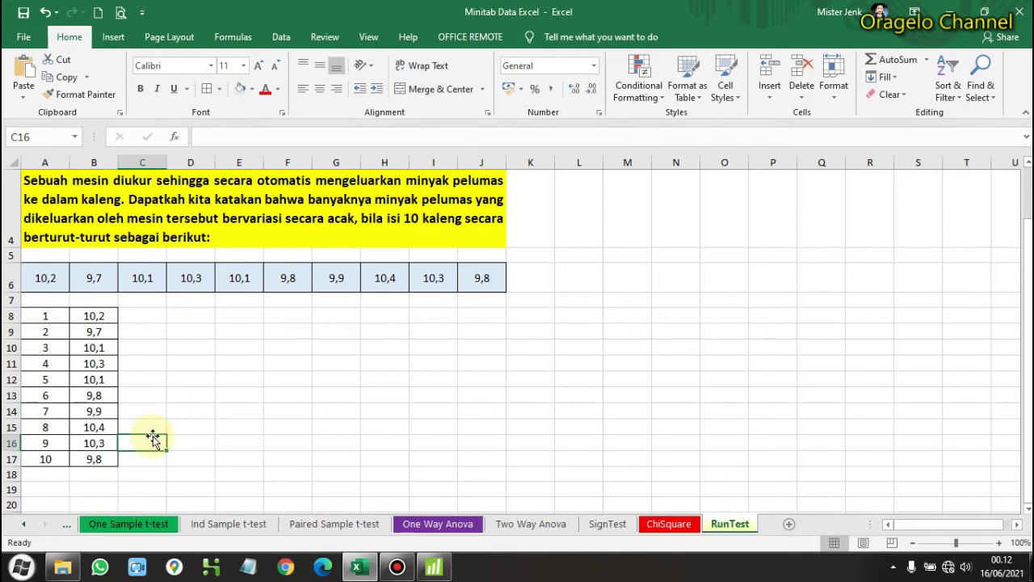
- Close the Minitab Chi Square project and start a new Minitab 16 session from the desktop
{"action": "left_click", "coordinate": [437, 568]}
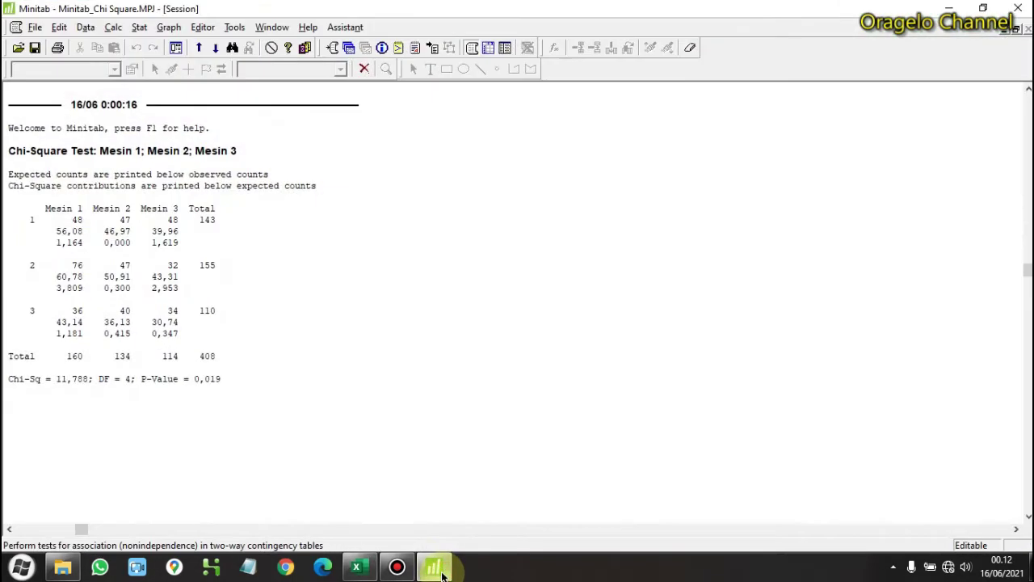
{"action": "left_click", "coordinate": [1018, 8]}
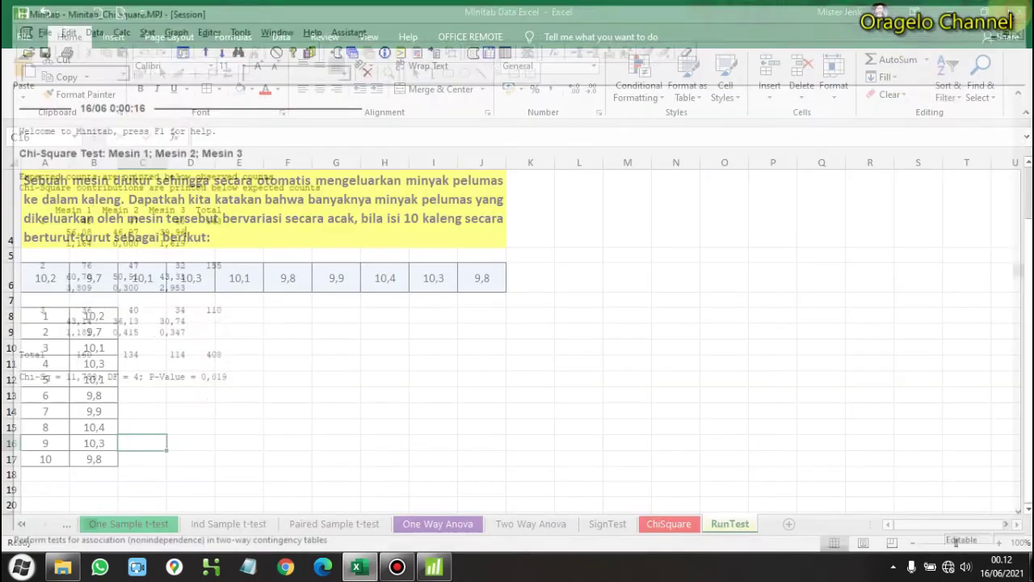
{"action": "left_click", "coordinate": [958, 7]}
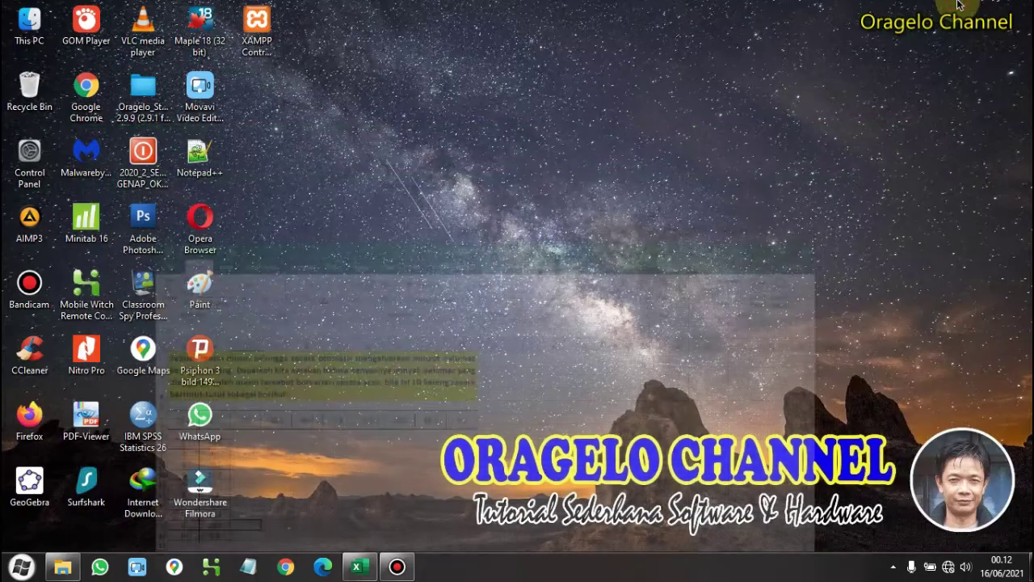
{"action": "double_click", "coordinate": [85, 233]}
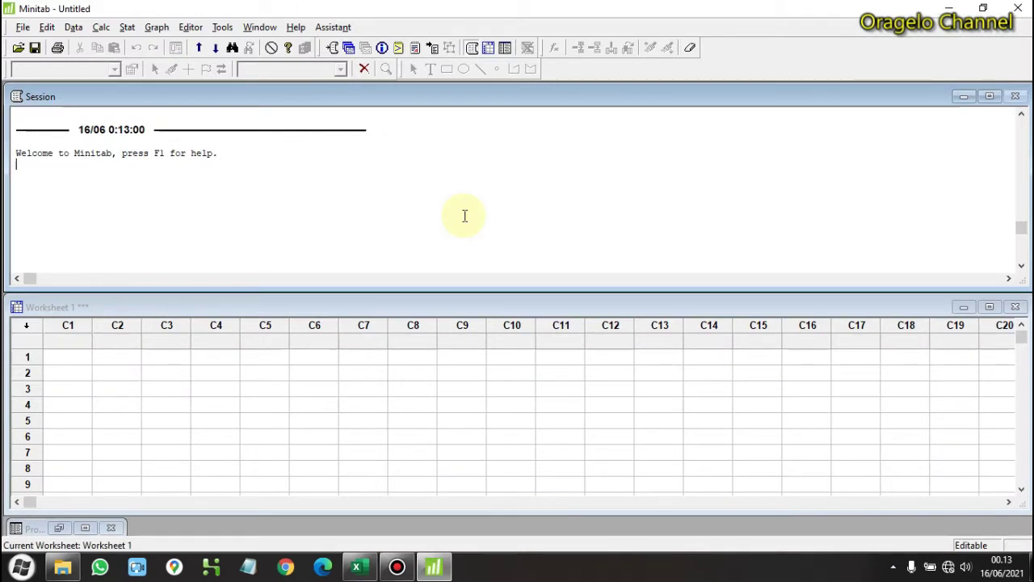
- Maximize the empty Worksheet 1 and name column C1 Pengamatan
{"action": "left_click", "coordinate": [988, 306]}
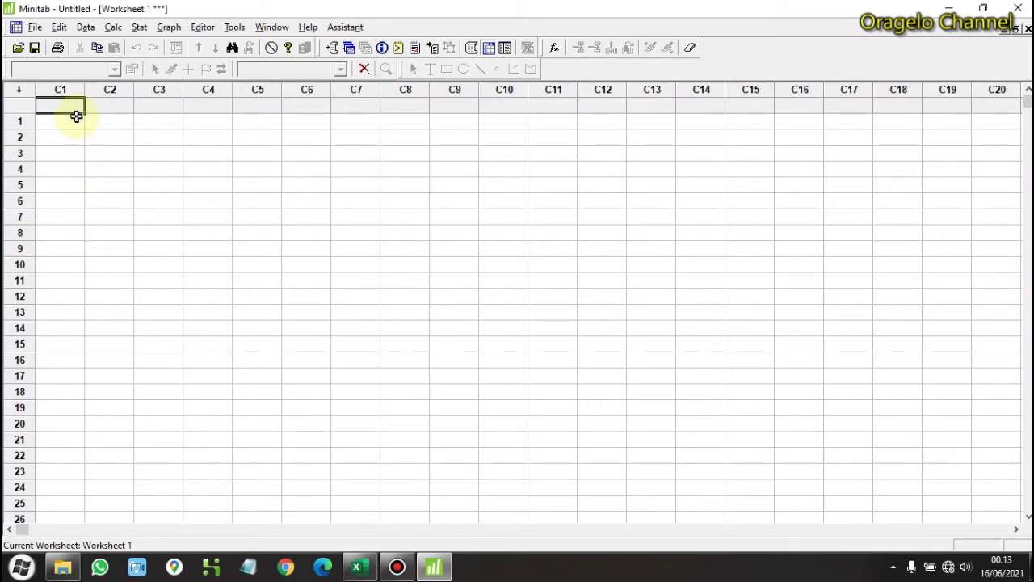
{"action": "type", "text": "Pengamatan"}
{"action": "key", "text": "Return"}
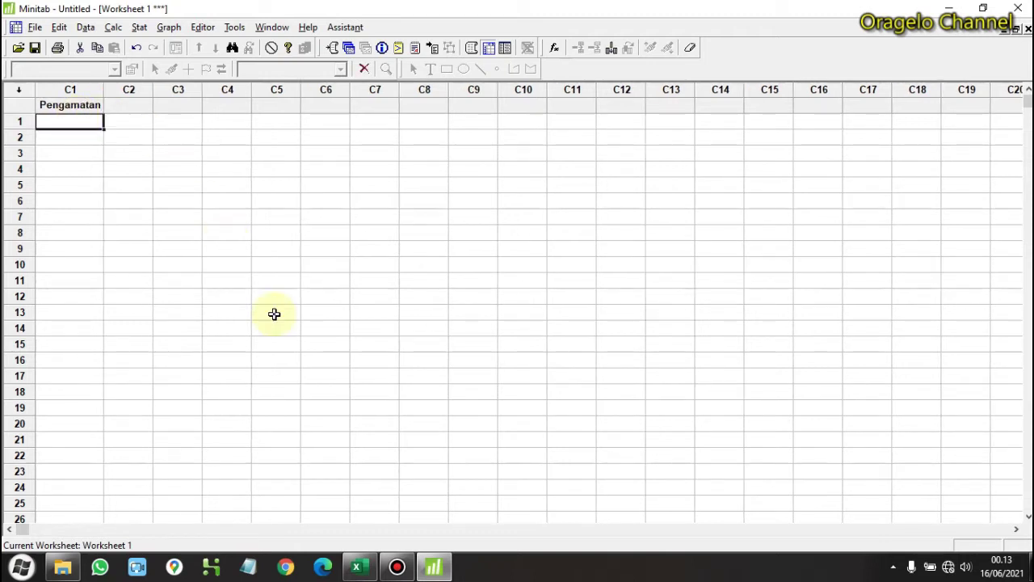
- Copy the ten measurements in B8:B17 of the Excel RunTest sheet into the Pengamatan column in Minitab, starting at row 1
{"action": "mouse_move", "coordinate": [431, 563]}
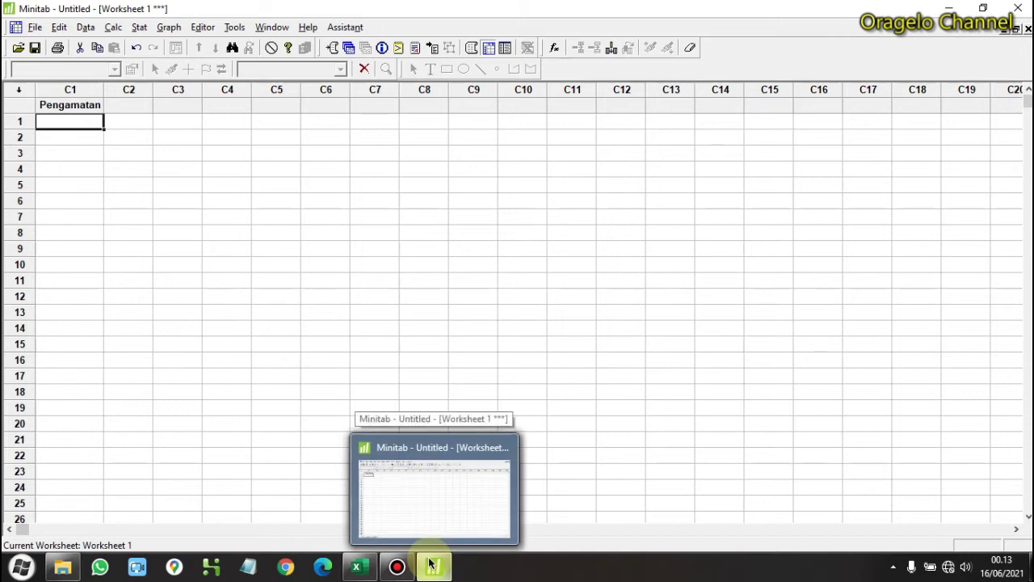
{"action": "left_click", "coordinate": [356, 567]}
{"action": "left_click_drag", "start_coordinate": [94, 317], "coordinate": [94, 457]}
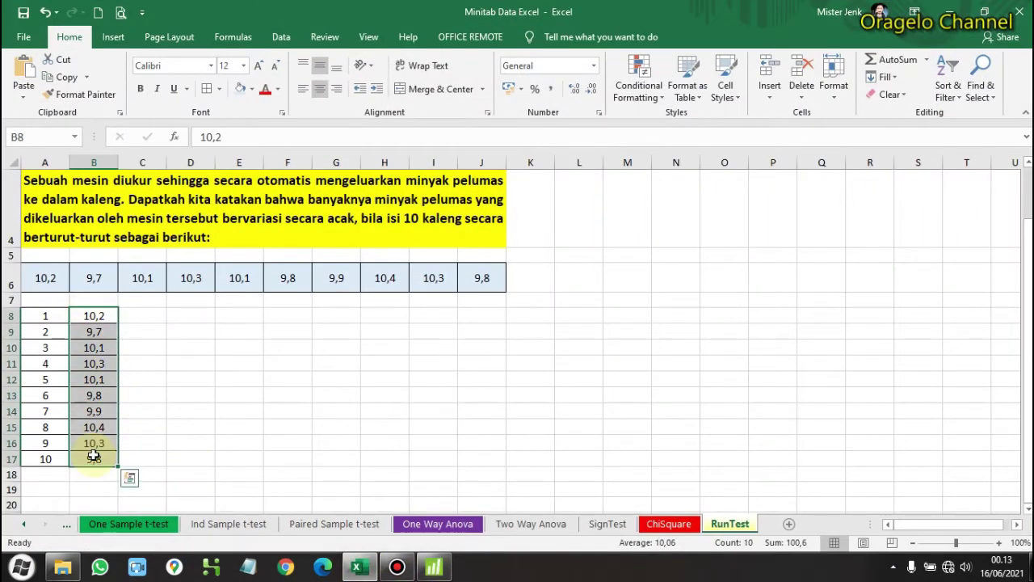
{"action": "left_click", "coordinate": [65, 78]}
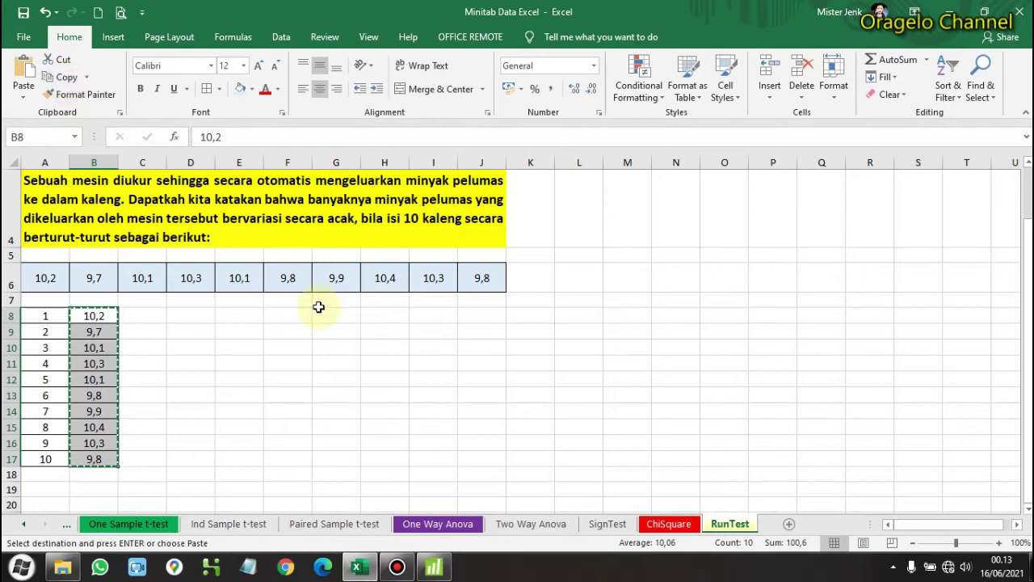
{"action": "left_click", "coordinate": [434, 567]}
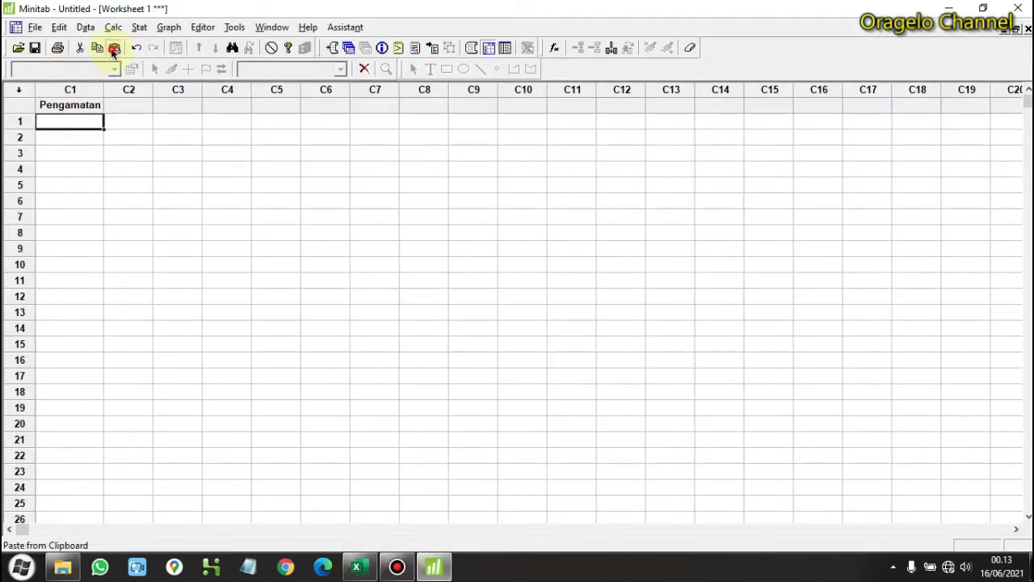
{"action": "left_click", "coordinate": [114, 47]}
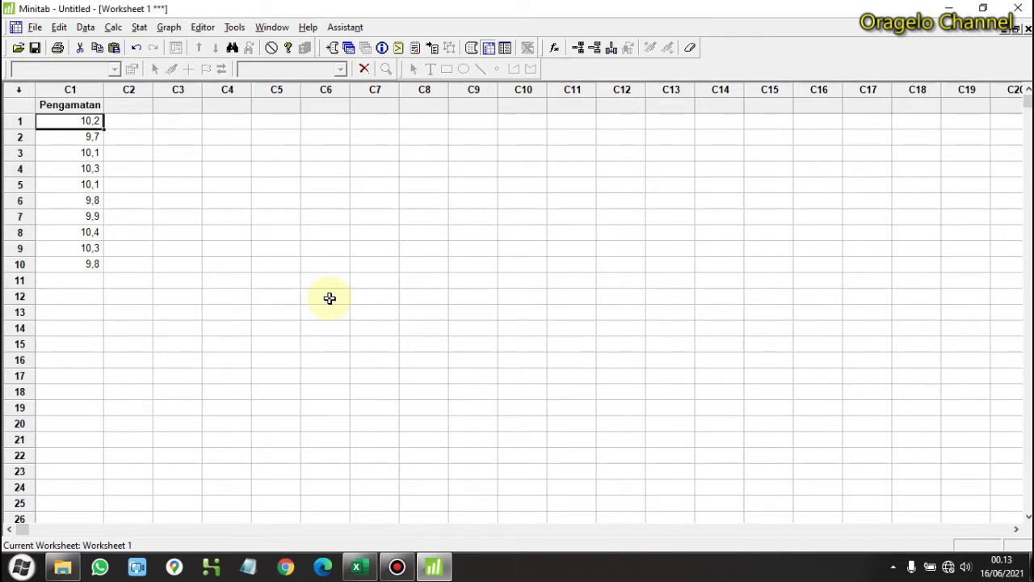
- Run a nonparametric Runs Test on the variable Pengamatan, using runs above and below the mean
{"action": "left_click", "coordinate": [140, 29]}
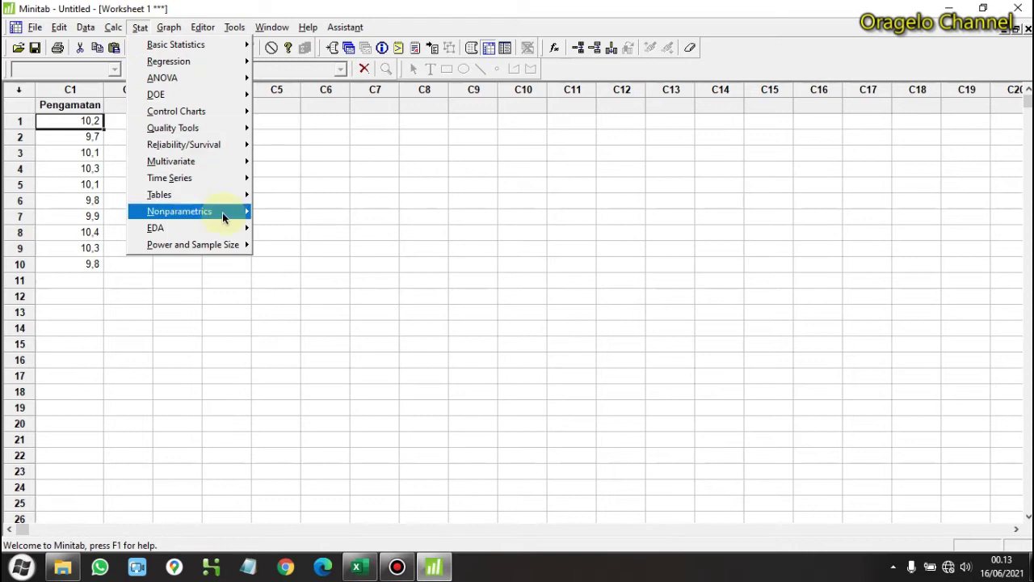
{"action": "mouse_move", "coordinate": [232, 218]}
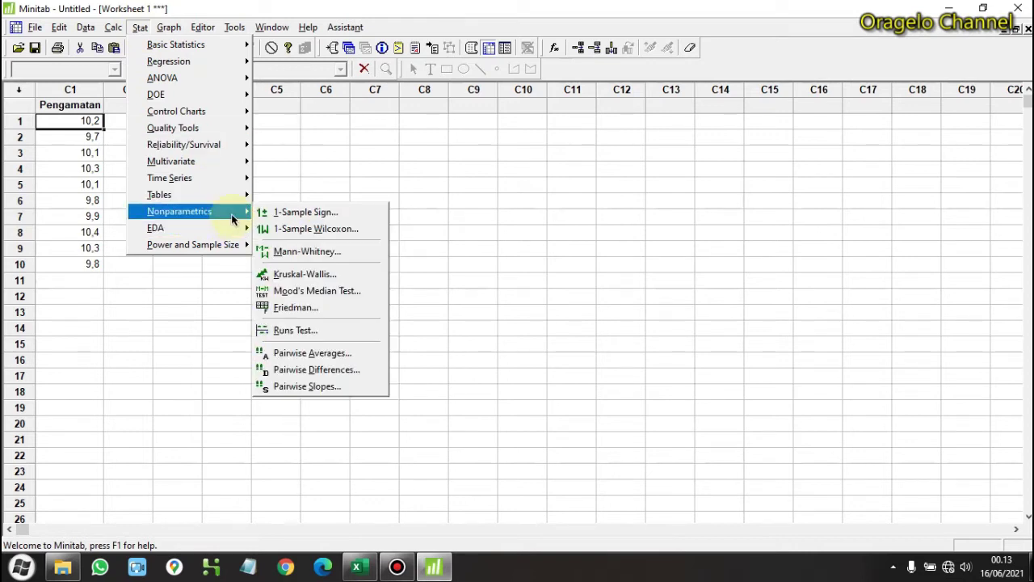
{"action": "left_click", "coordinate": [299, 326]}
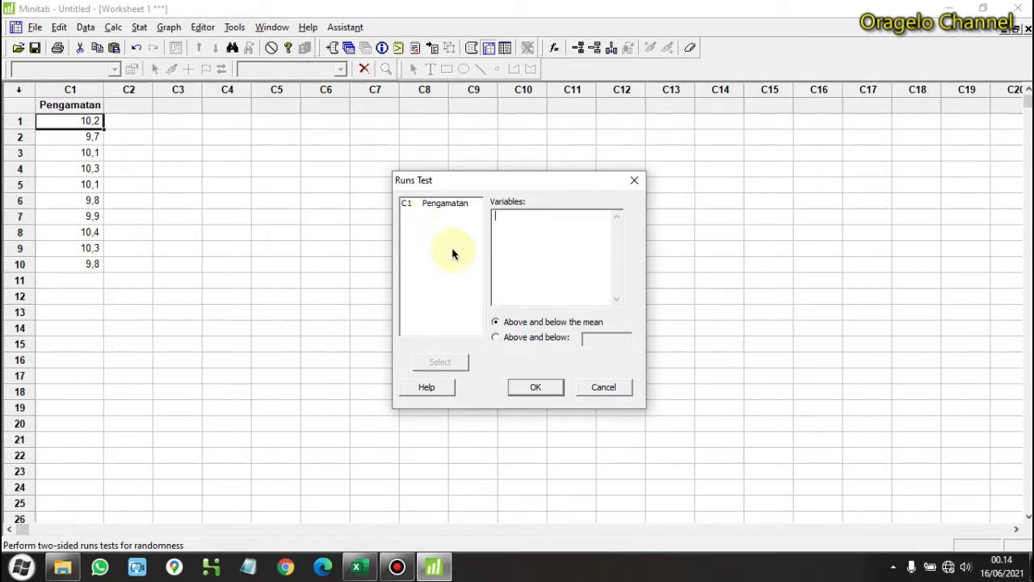
{"action": "left_click", "coordinate": [442, 204]}
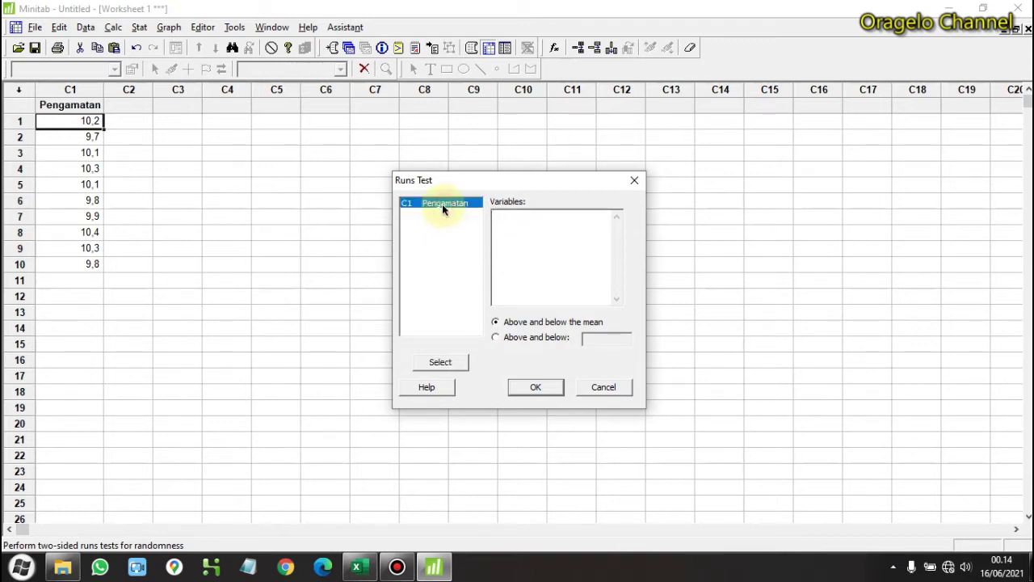
{"action": "left_click", "coordinate": [456, 363]}
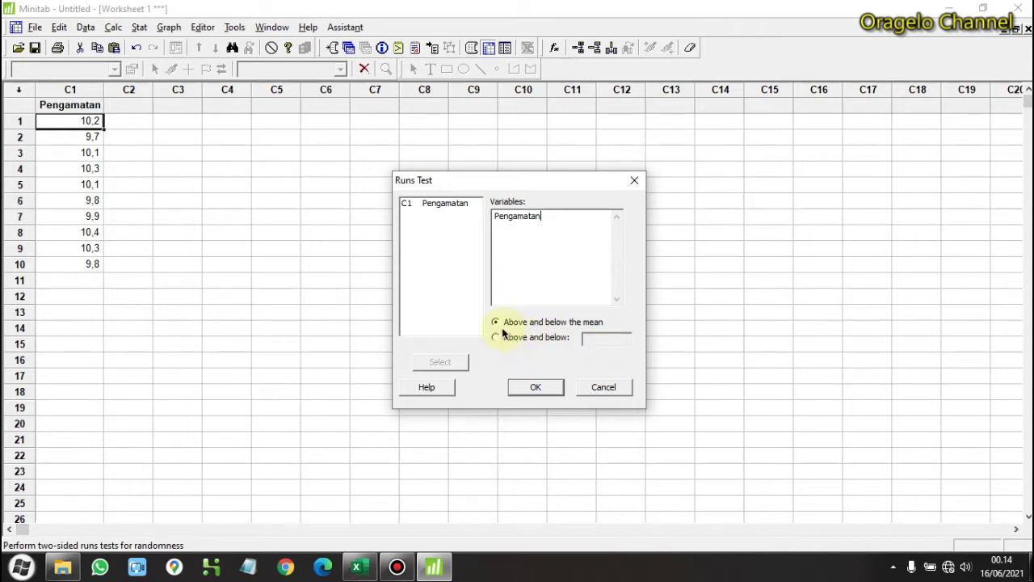
{"action": "left_click", "coordinate": [535, 387]}
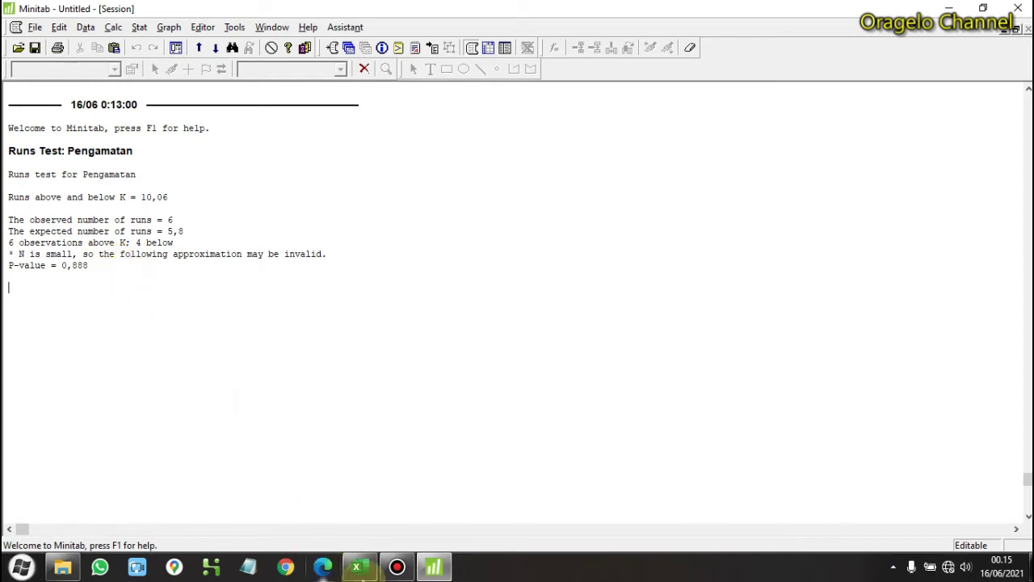
- Switch to Excel, clear the pending copy selection and review the individual can-fill measurements in row 6 of the RunTest sheet
{"action": "left_click", "coordinate": [360, 568]}
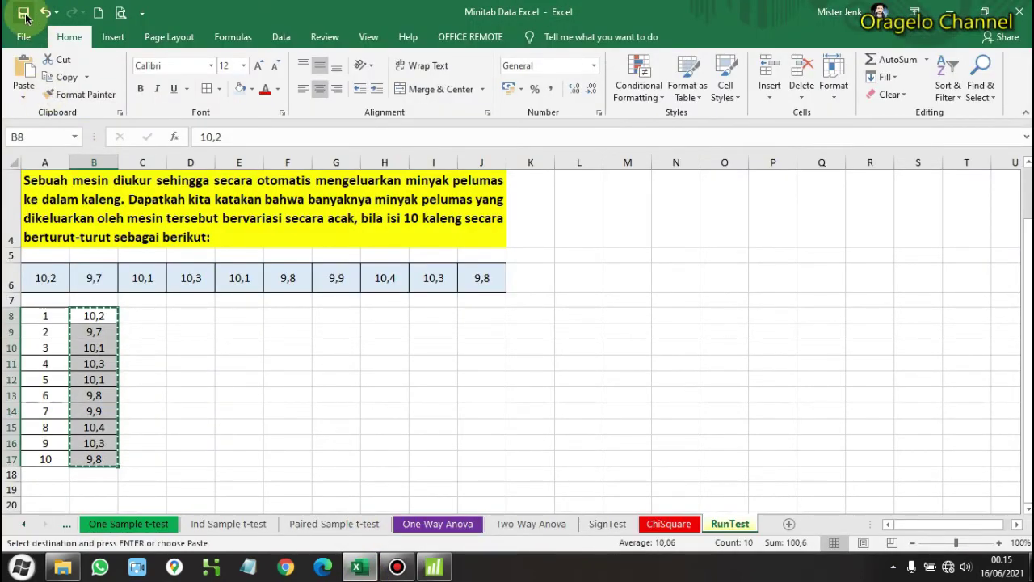
{"action": "key", "text": "Escape"}
{"action": "left_click", "coordinate": [287, 277]}
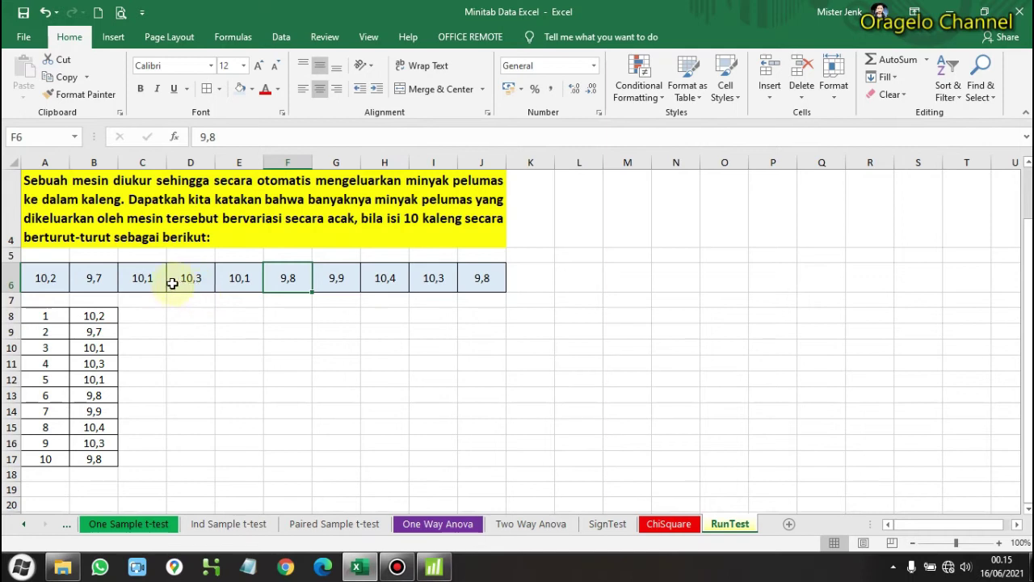
{"action": "left_click", "coordinate": [41, 279]}
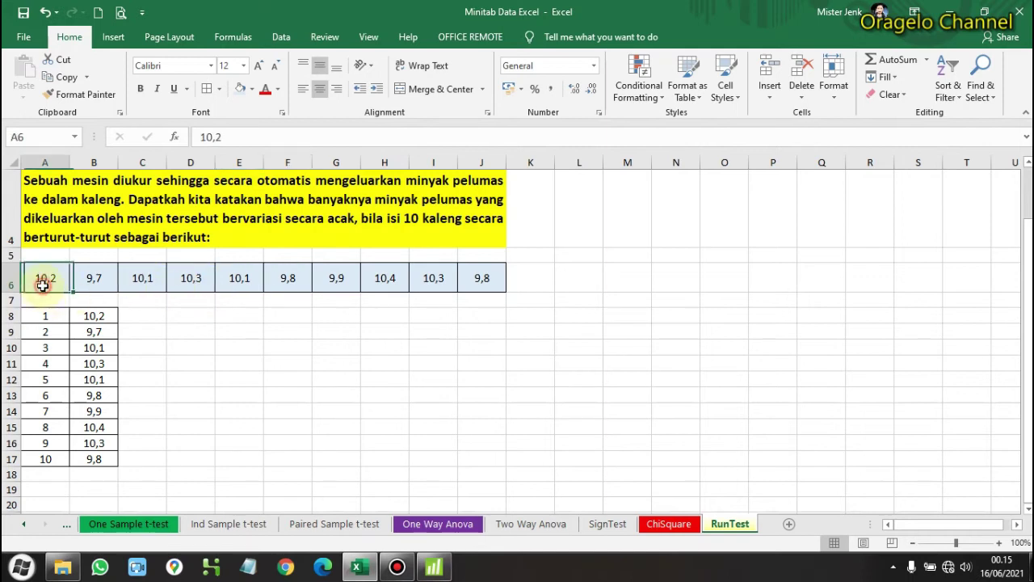
{"action": "left_click", "coordinate": [160, 278]}
{"action": "left_click", "coordinate": [193, 279]}
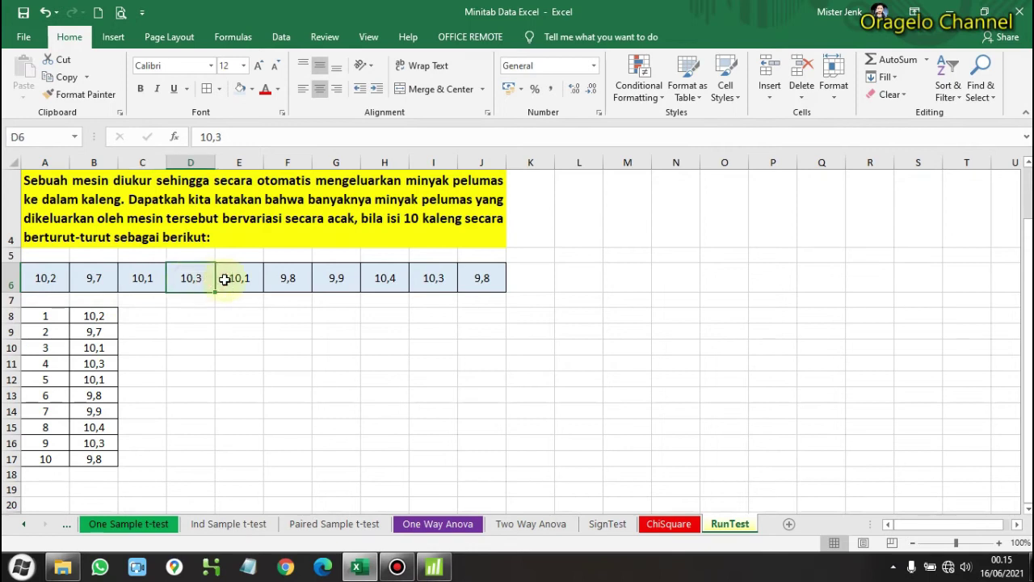
{"action": "left_click", "coordinate": [240, 278]}
{"action": "left_click", "coordinate": [384, 279]}
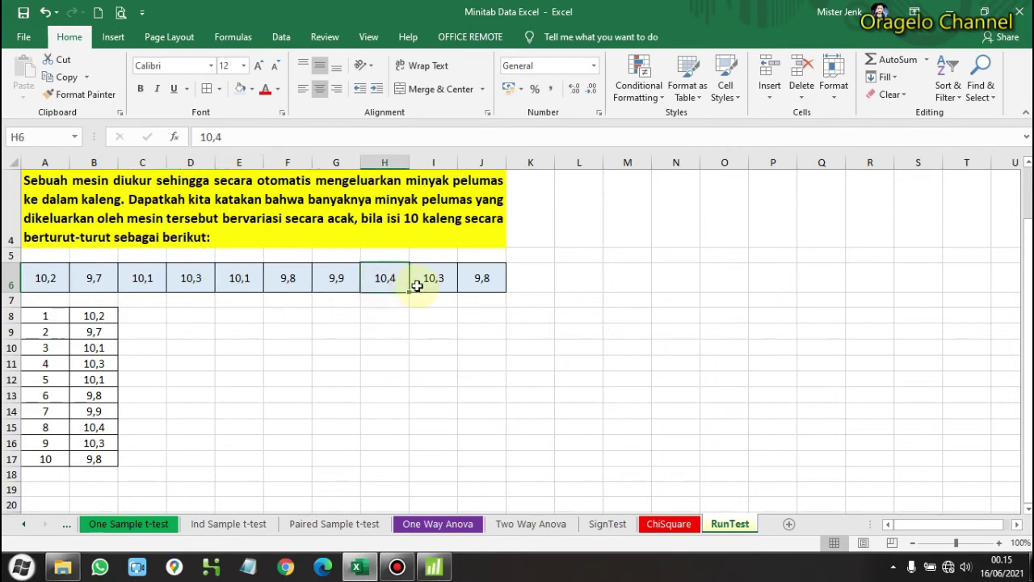
{"action": "left_click", "coordinate": [426, 277]}
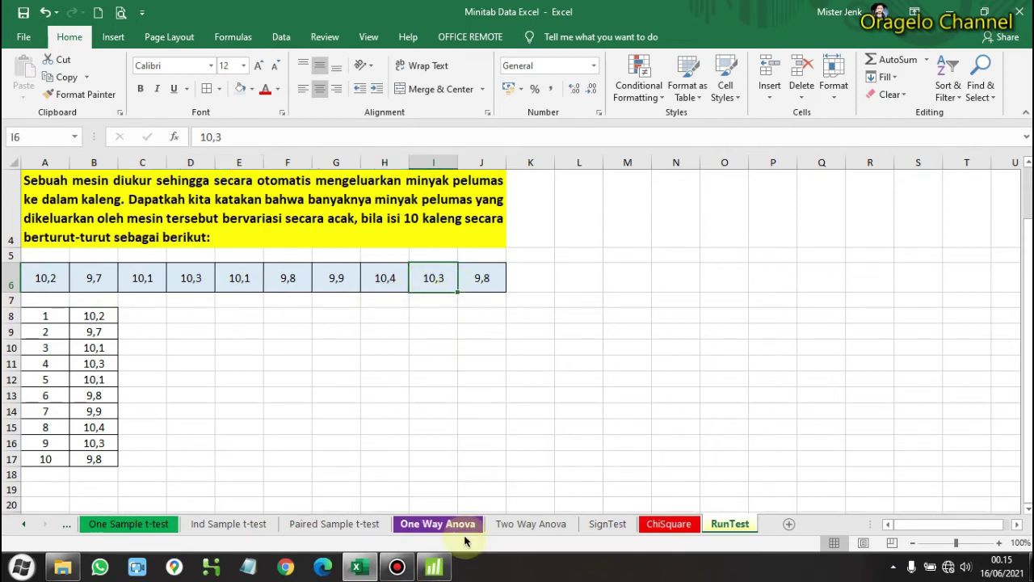
- Return to Minitab and examine the observed number of runs and the P-value in the Runs Test output
{"action": "left_click", "coordinate": [434, 568]}
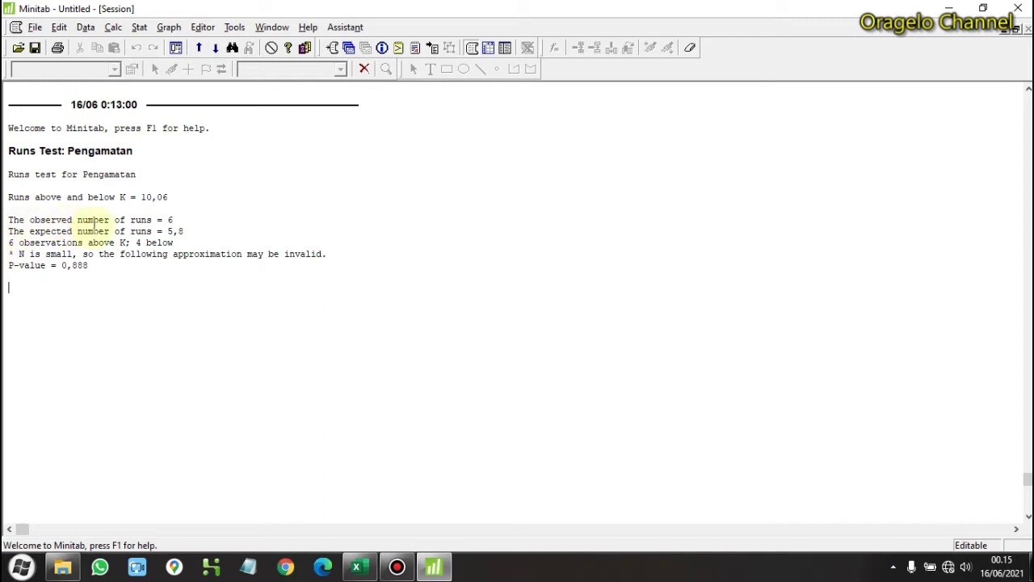
{"action": "double_click", "coordinate": [168, 219]}
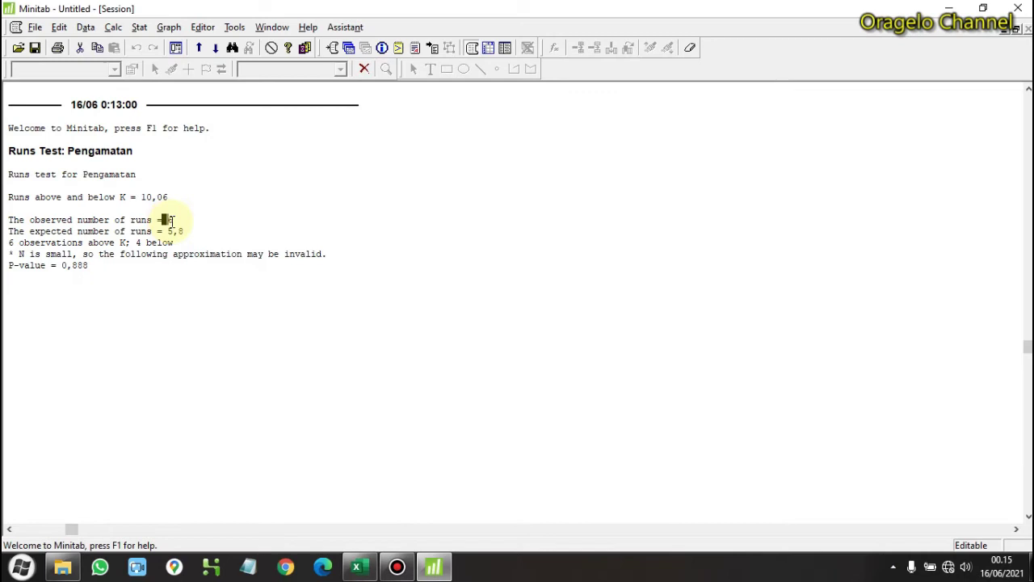
{"action": "left_click", "coordinate": [170, 220]}
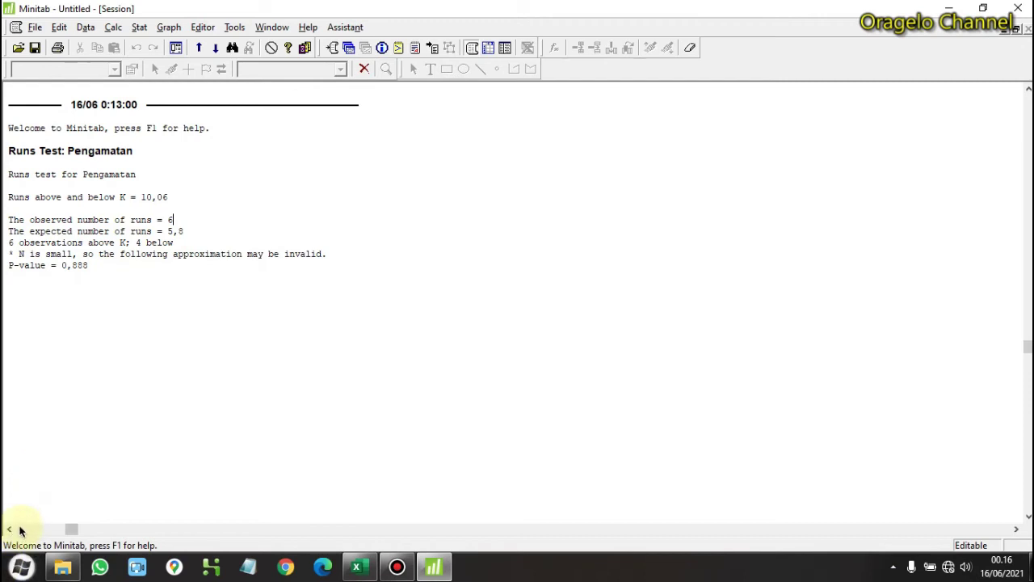
{"action": "left_click_drag", "start_coordinate": [96, 266], "coordinate": [9, 267]}
{"action": "left_click", "coordinate": [76, 275]}
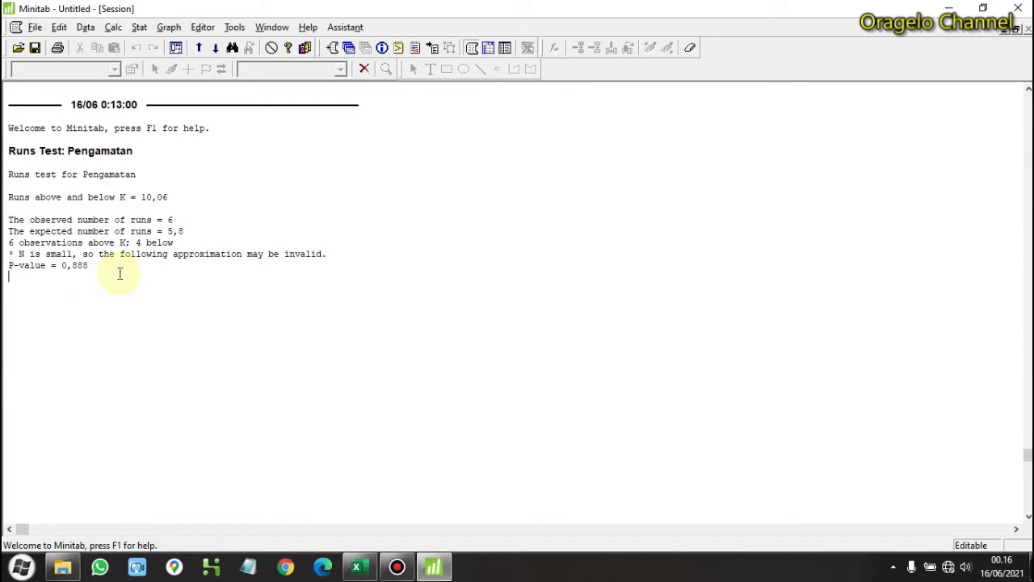
{"action": "left_click_drag", "start_coordinate": [89, 265], "coordinate": [12, 273]}
{"action": "left_click", "coordinate": [25, 275]}
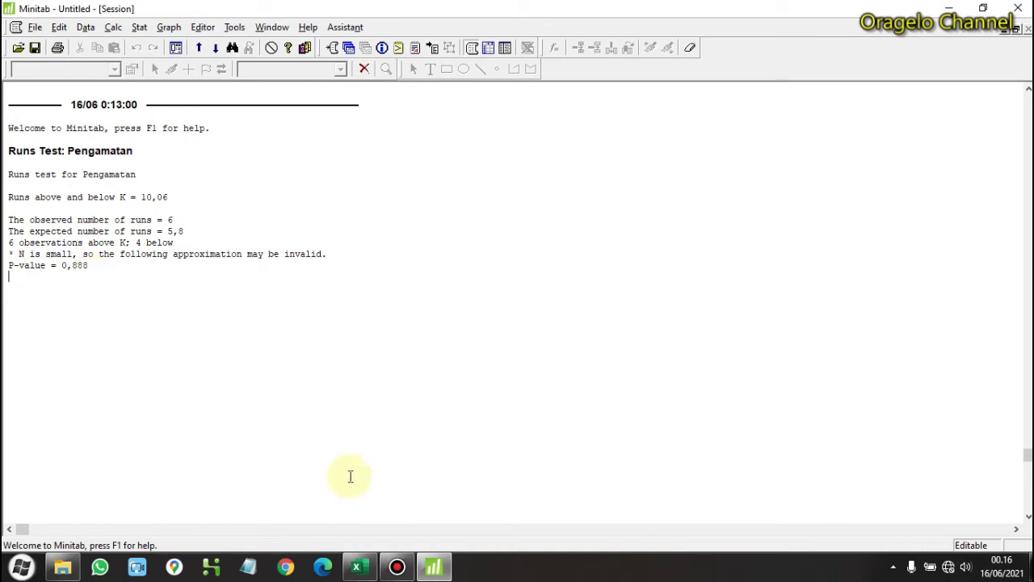
- Enter the significance level 0,05 in cell D8 of the Excel RunTest sheet
{"action": "left_click", "coordinate": [360, 564]}
{"action": "left_click_drag", "start_coordinate": [48, 277], "coordinate": [460, 270]}
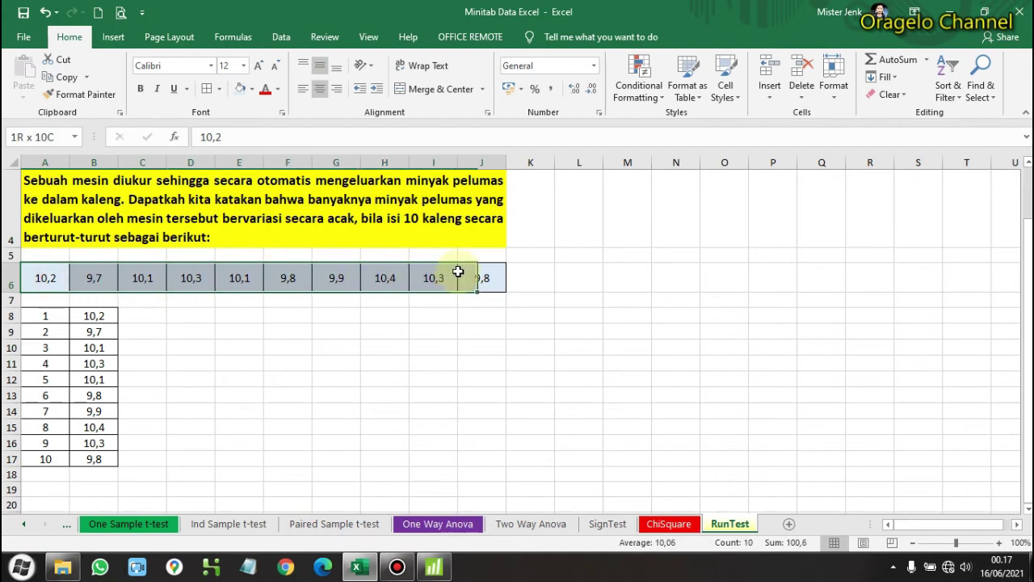
{"action": "left_click", "coordinate": [214, 316]}
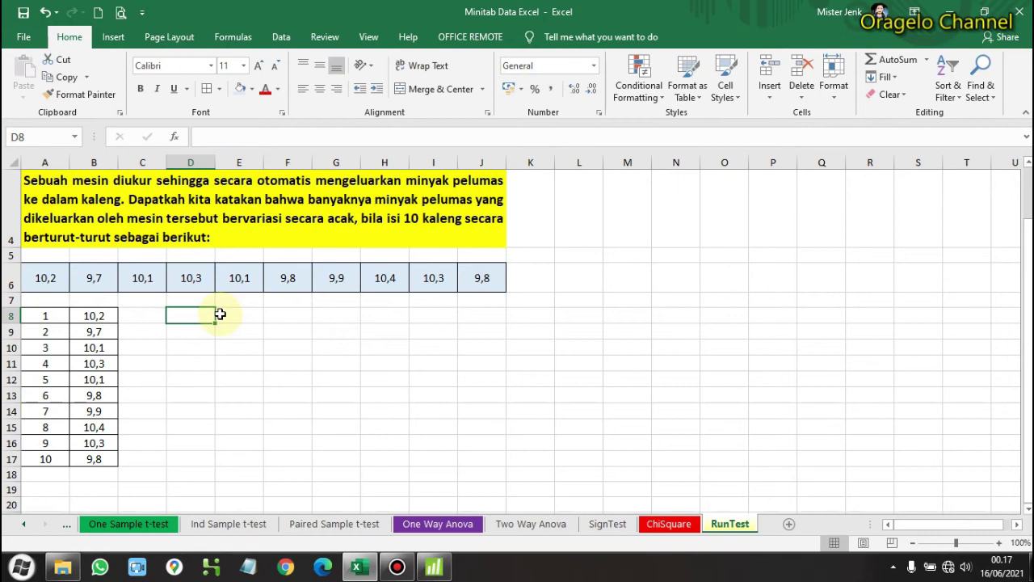
{"action": "type", "text": "0,0"}
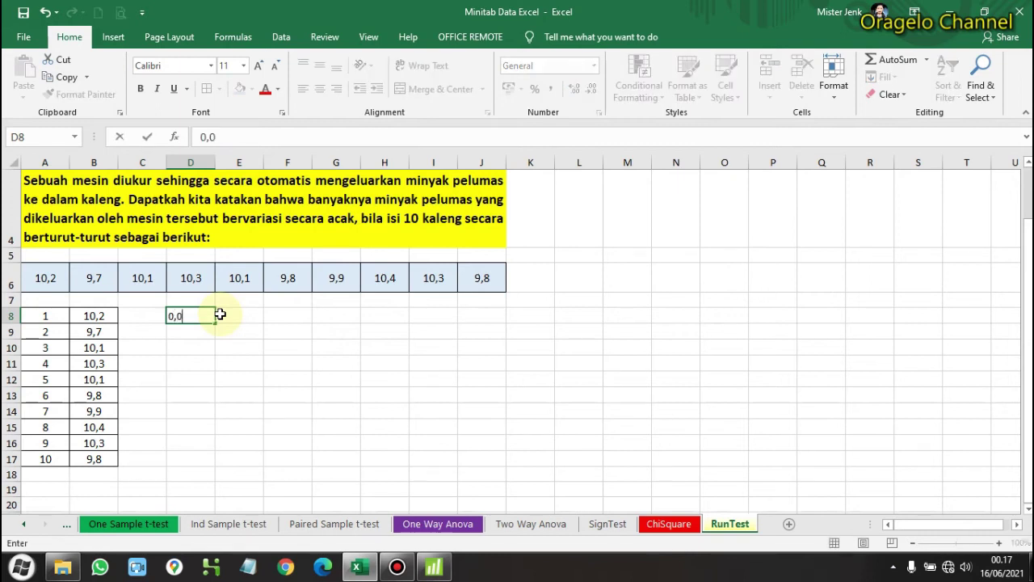
{"action": "type", "text": "5"}
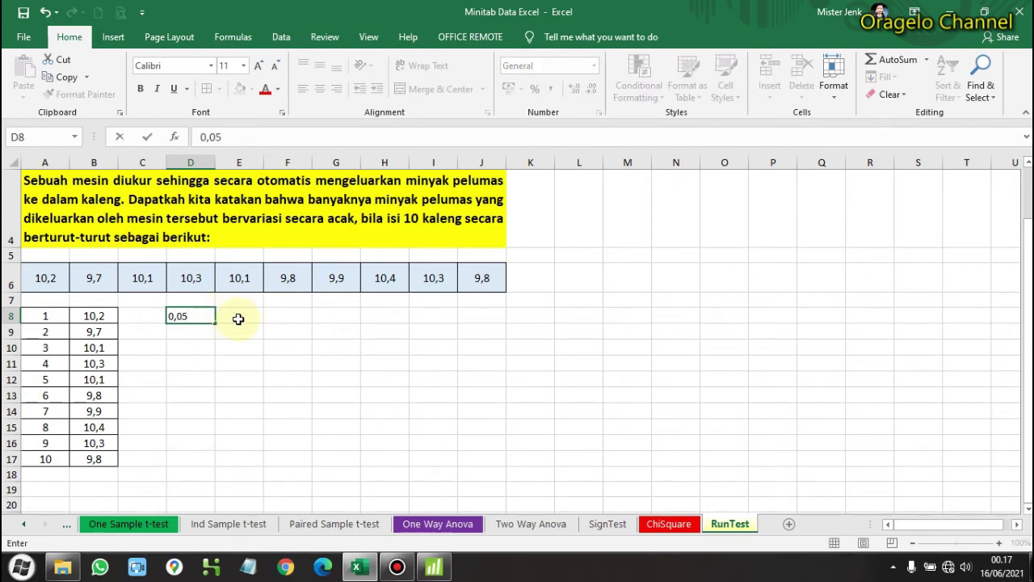
{"action": "key", "text": "Return"}
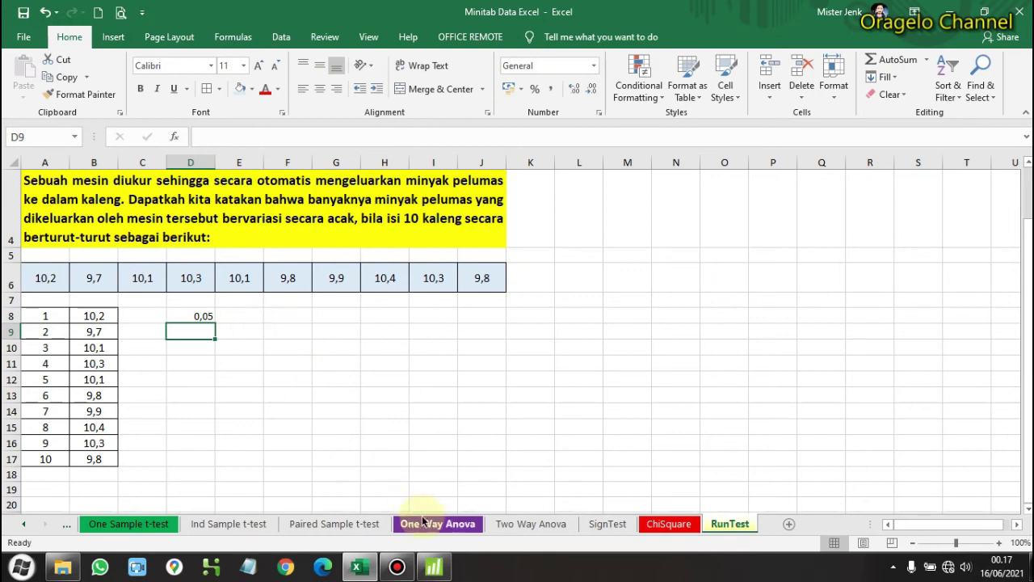
- Copy the P-value 0,888 from the Minitab Runs Test output into cell D9 of the Excel RunTest sheet
{"action": "left_click", "coordinate": [434, 565]}
{"action": "left_click_drag", "start_coordinate": [89, 266], "coordinate": [63, 270]}
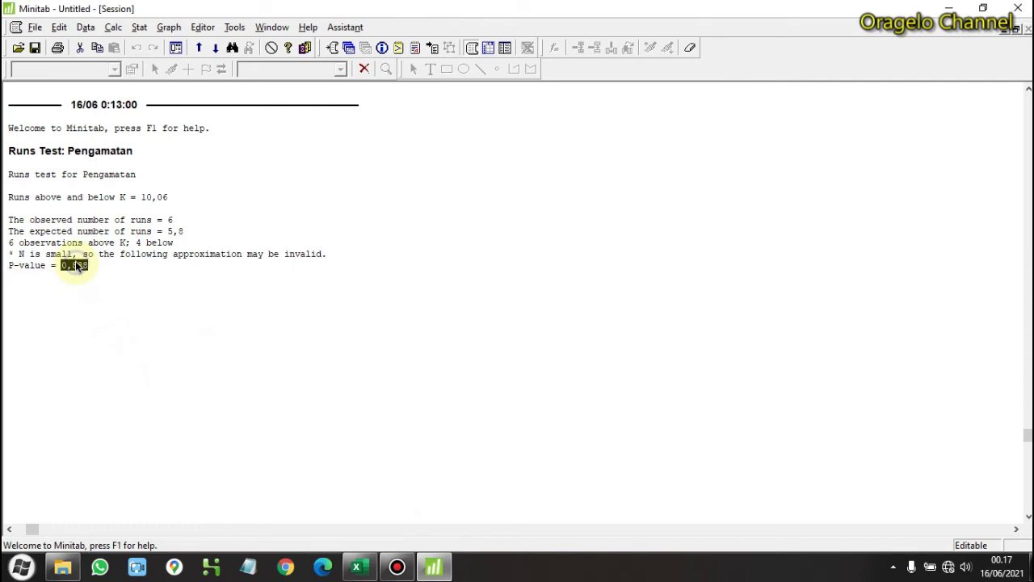
{"action": "right_click", "coordinate": [76, 265]}
{"action": "left_click", "coordinate": [104, 119]}
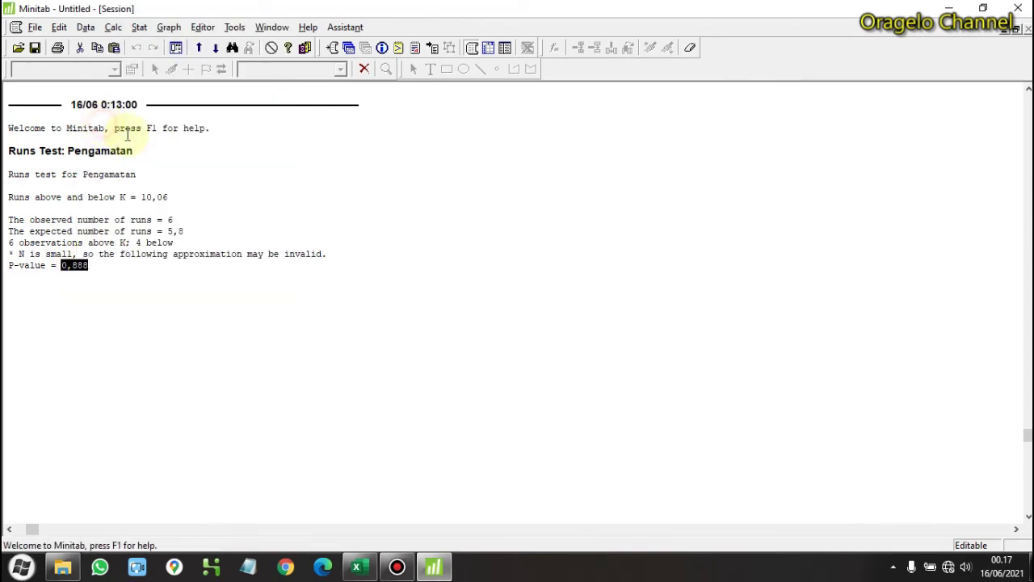
{"action": "left_click", "coordinate": [366, 563]}
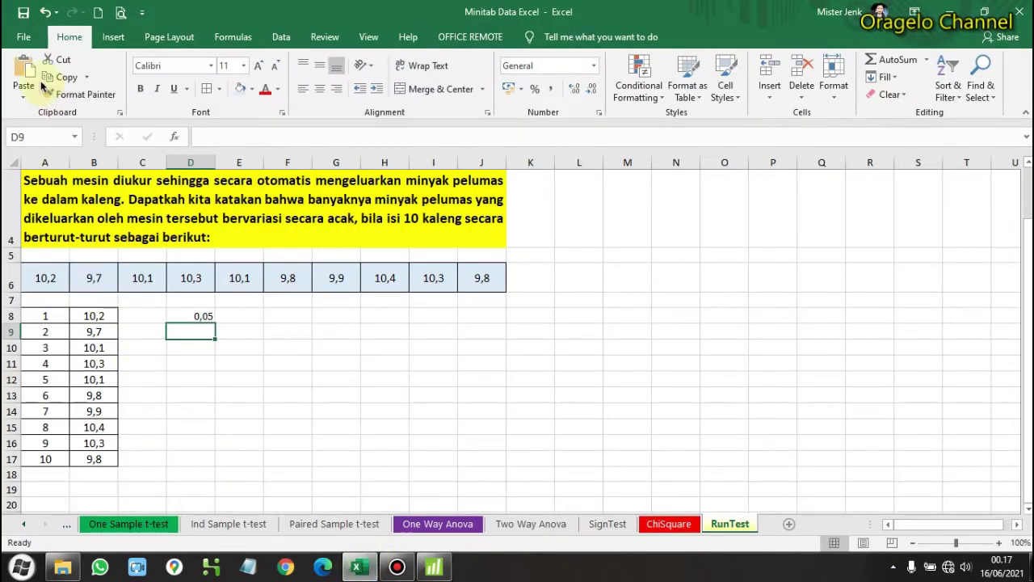
{"action": "left_click", "coordinate": [24, 77]}
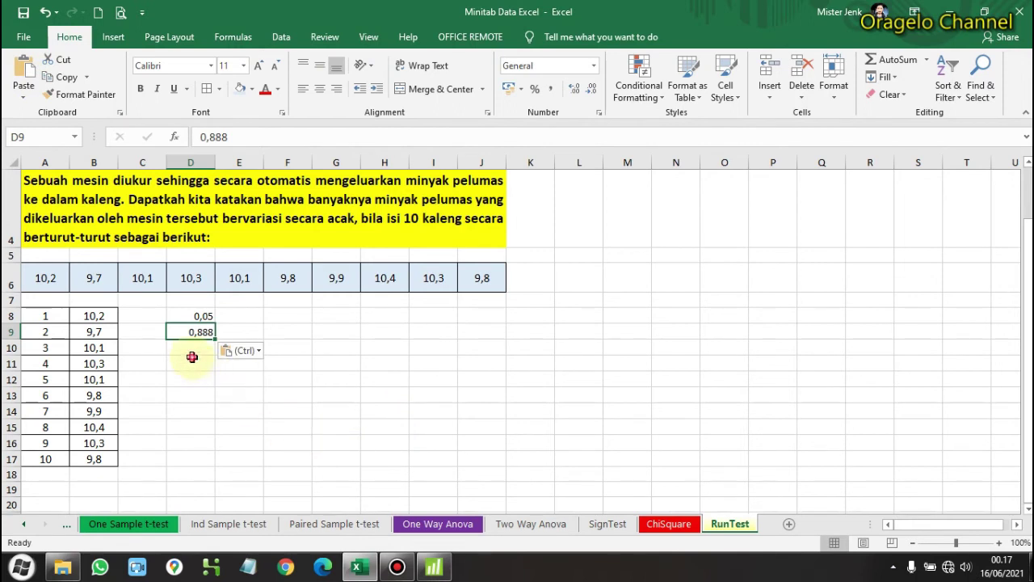
{"action": "key", "text": "Down"}
{"action": "key", "text": "Down"}
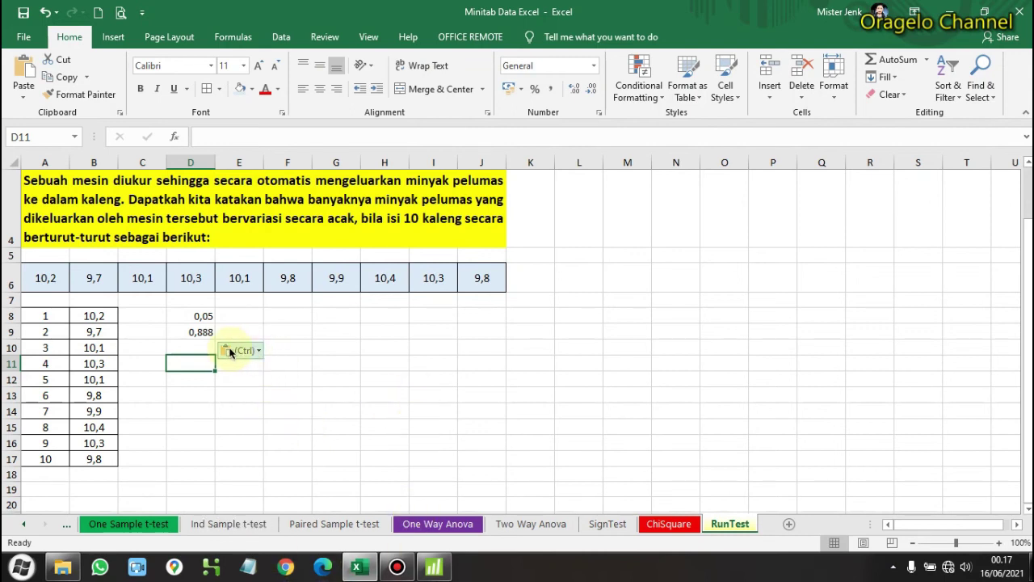
- Compare the P-value with the 0,05 level against the problem statement in Excel, and review the observed runs in the Minitab output
{"action": "left_click", "coordinate": [186, 331]}
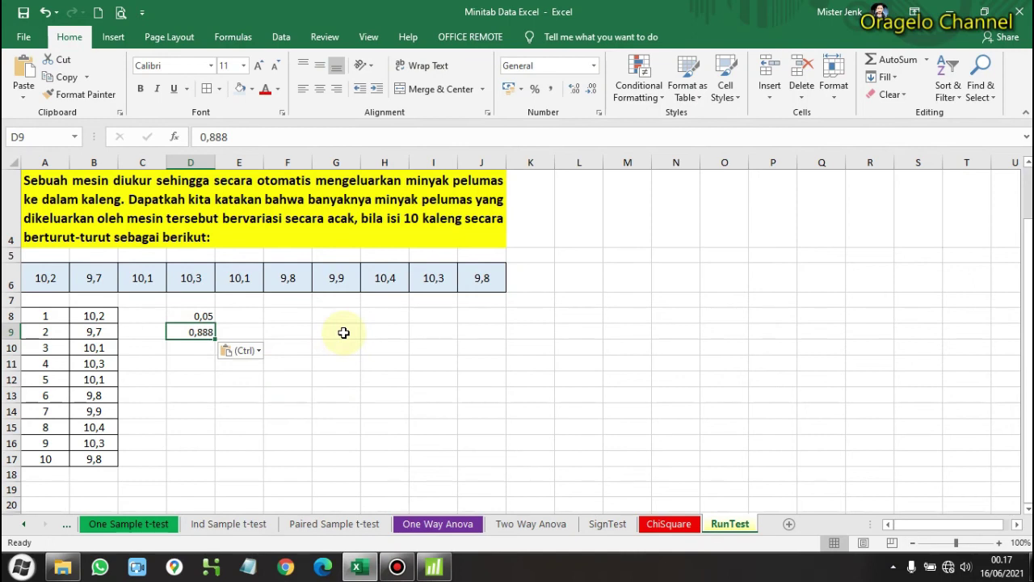
{"action": "left_click", "coordinate": [203, 316]}
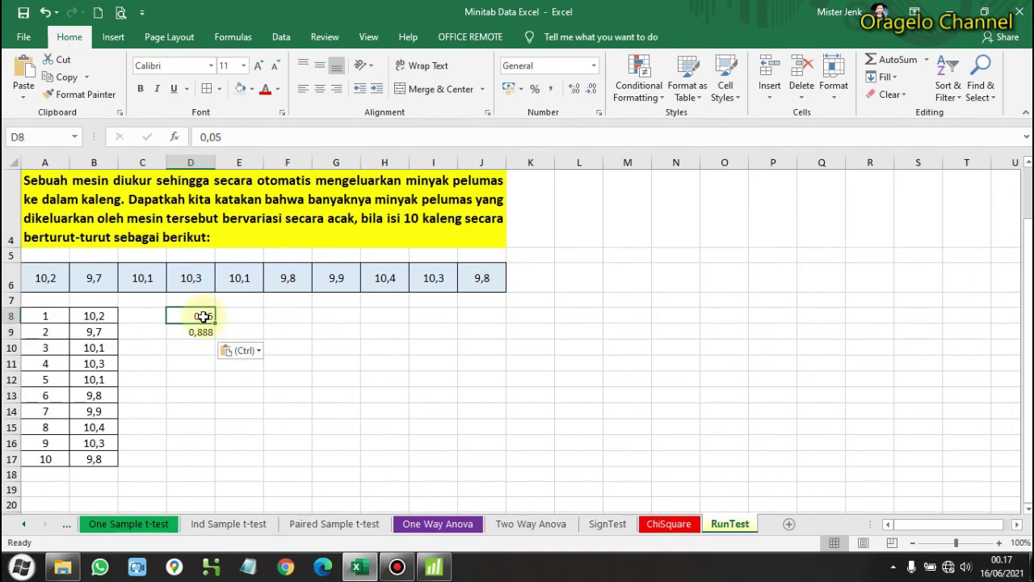
{"action": "left_click_drag", "start_coordinate": [46, 279], "coordinate": [461, 276]}
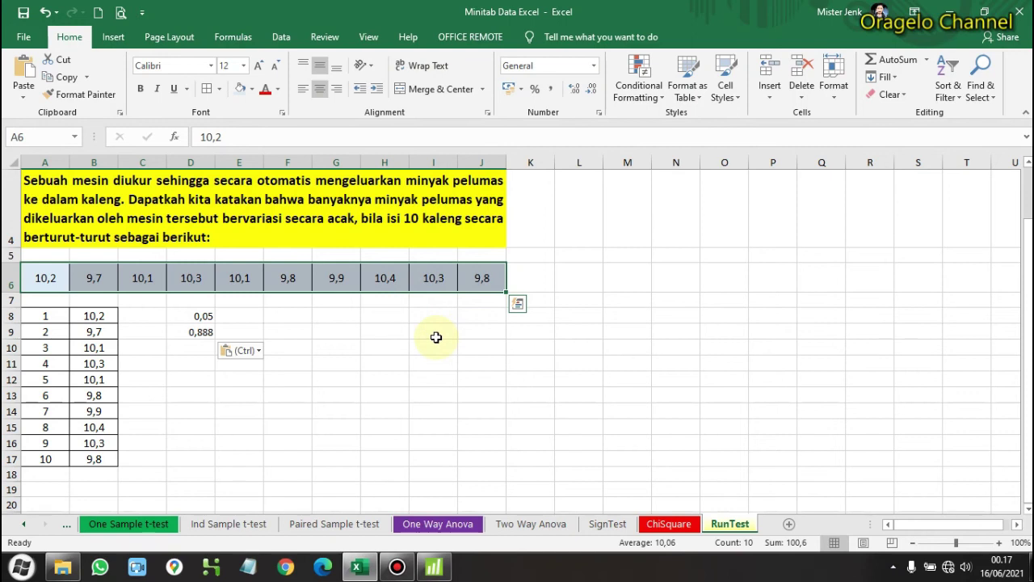
{"action": "left_click", "coordinate": [266, 221]}
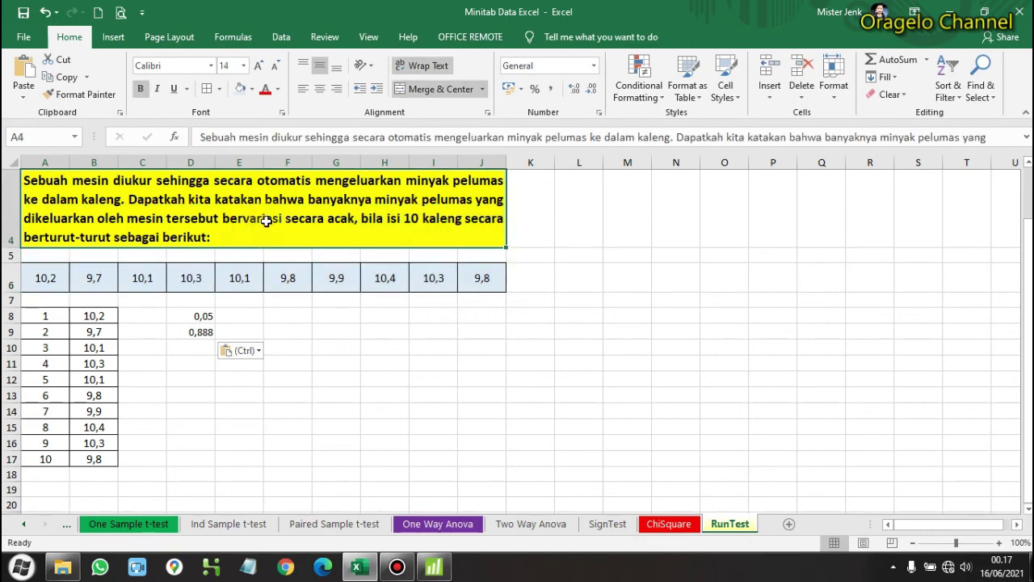
{"action": "left_click", "coordinate": [297, 313]}
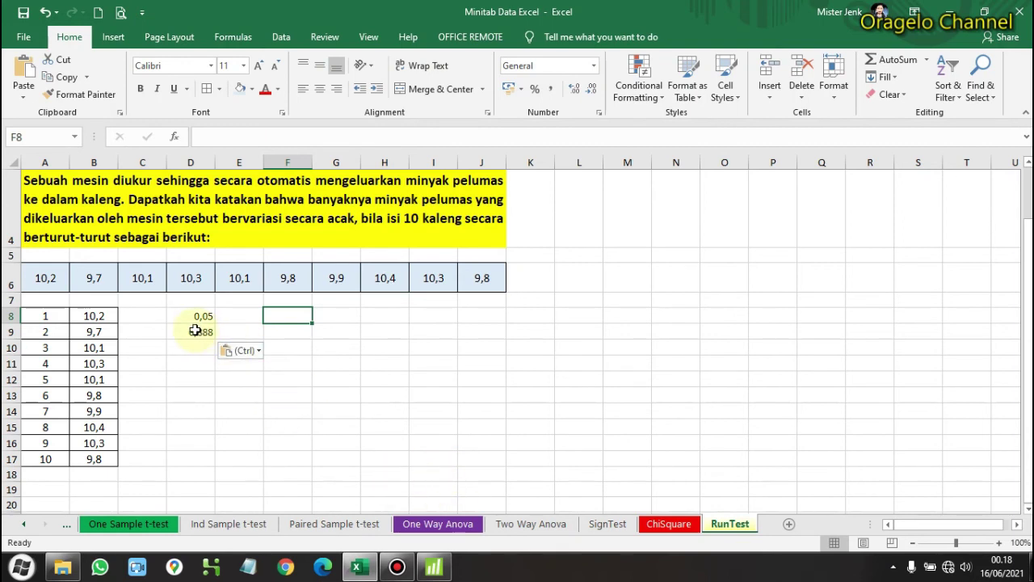
{"action": "left_click", "coordinate": [434, 567]}
{"action": "left_click", "coordinate": [96, 276]}
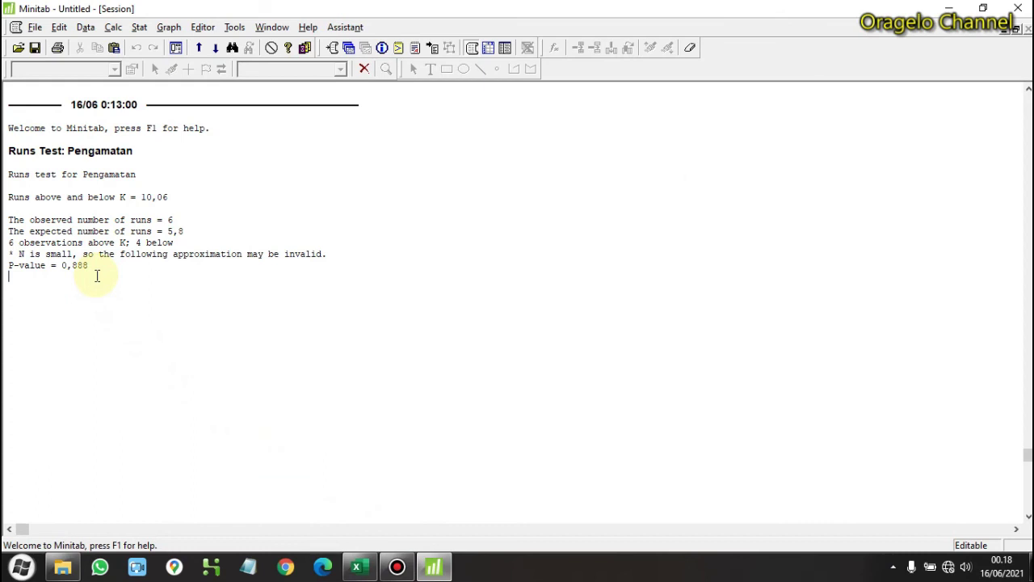
{"action": "left_click", "coordinate": [357, 567]}
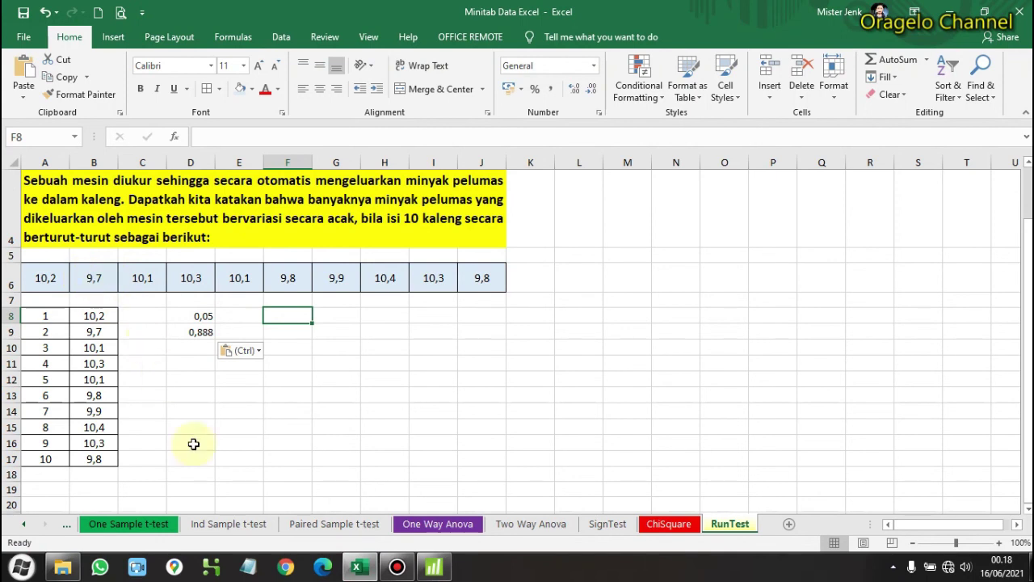
{"action": "left_click", "coordinate": [429, 571]}
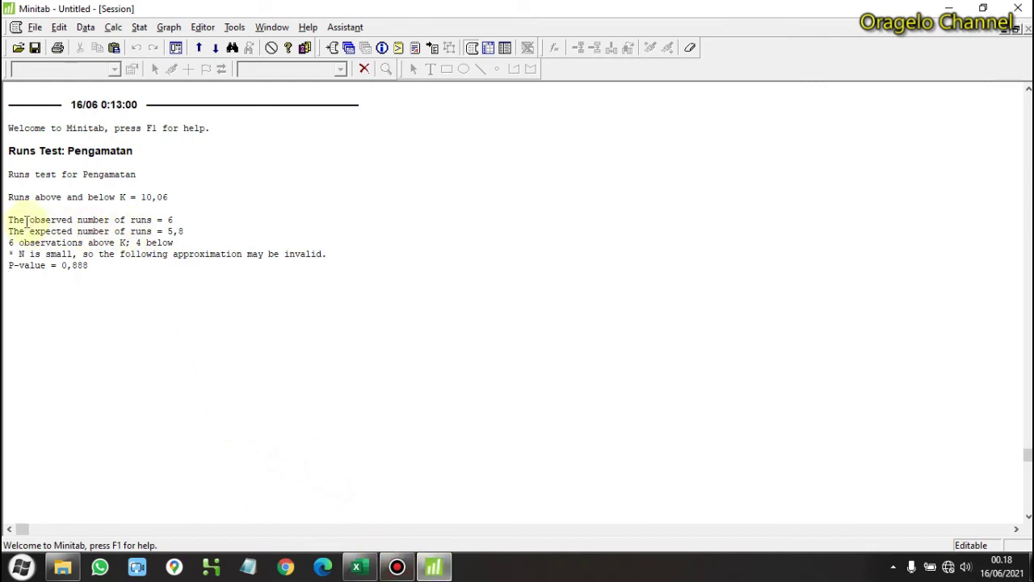
{"action": "left_click_drag", "start_coordinate": [9, 219], "coordinate": [182, 220]}
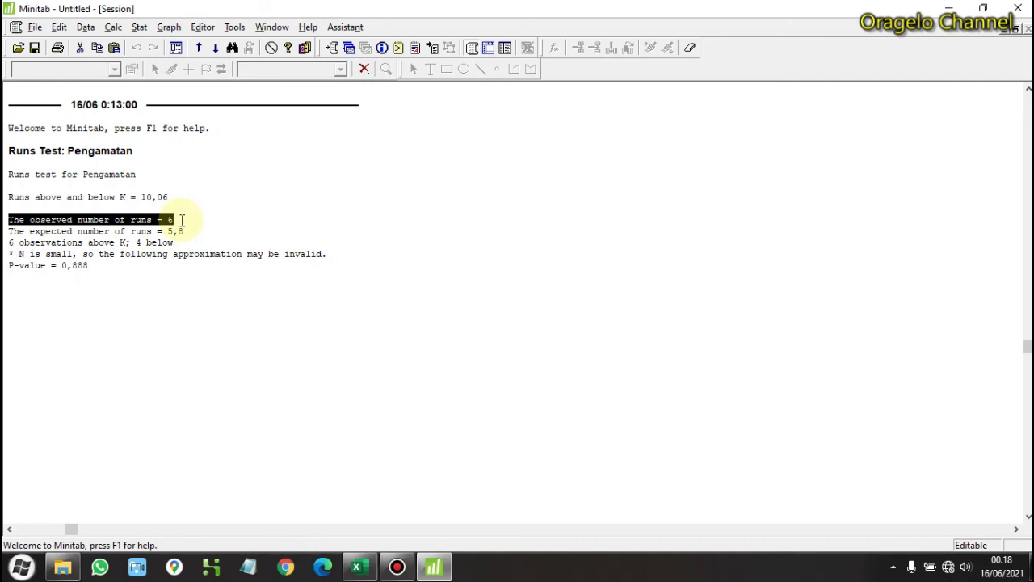
{"action": "left_click", "coordinate": [227, 198]}
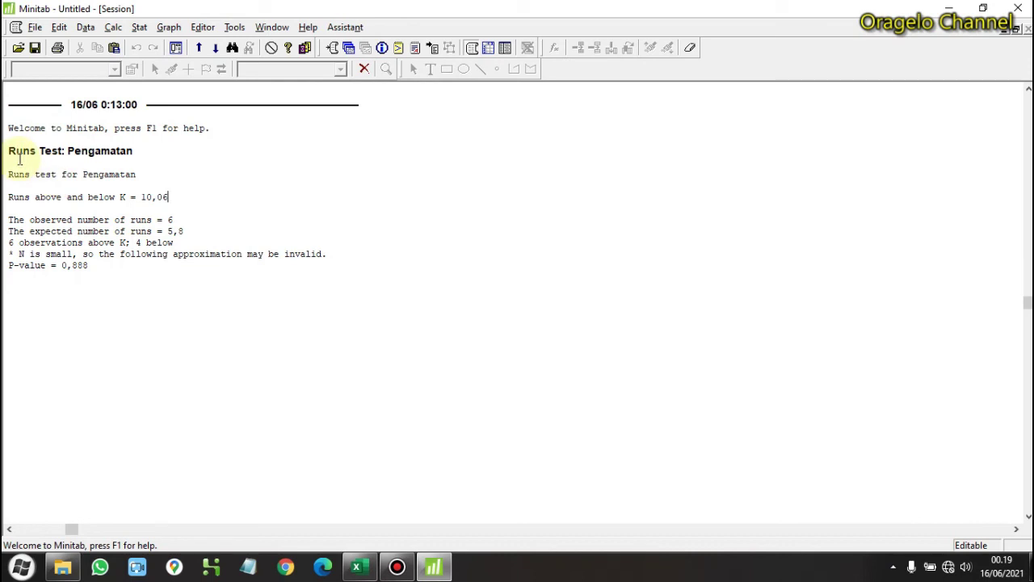
- Minimize the Minitab and Excel windows to show the desktop
{"action": "left_click", "coordinate": [950, 7]}
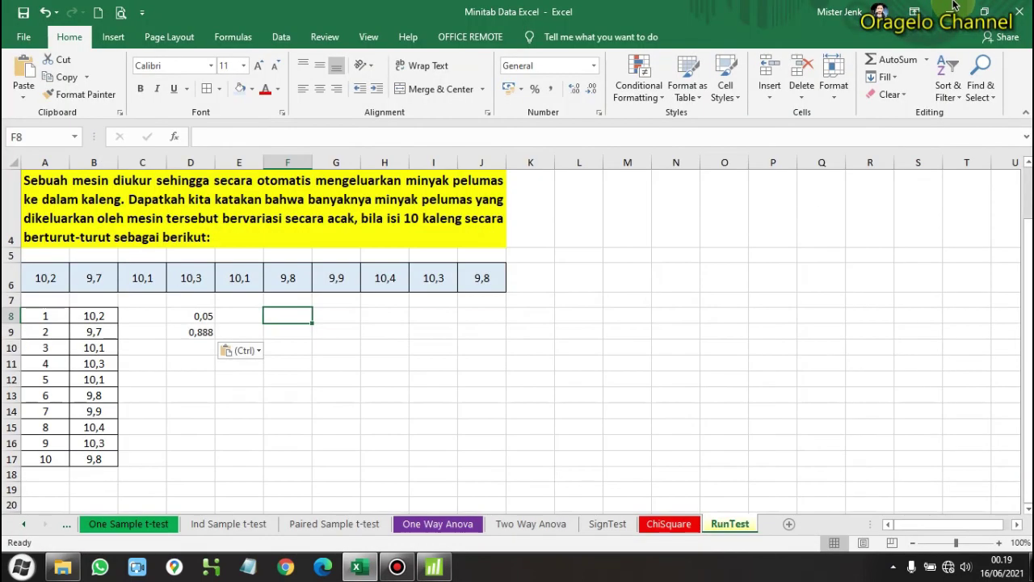
{"action": "left_click", "coordinate": [951, 10]}
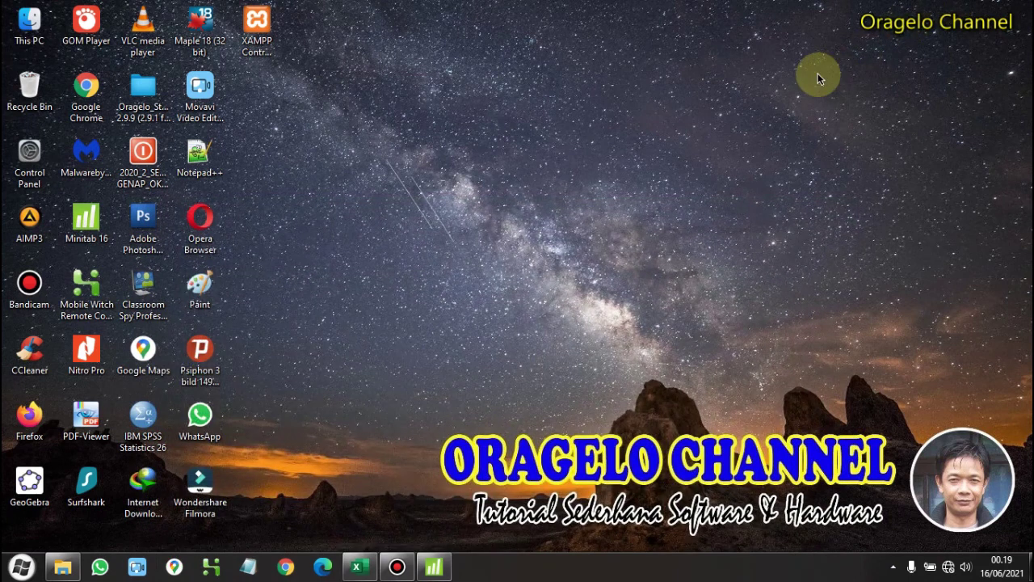